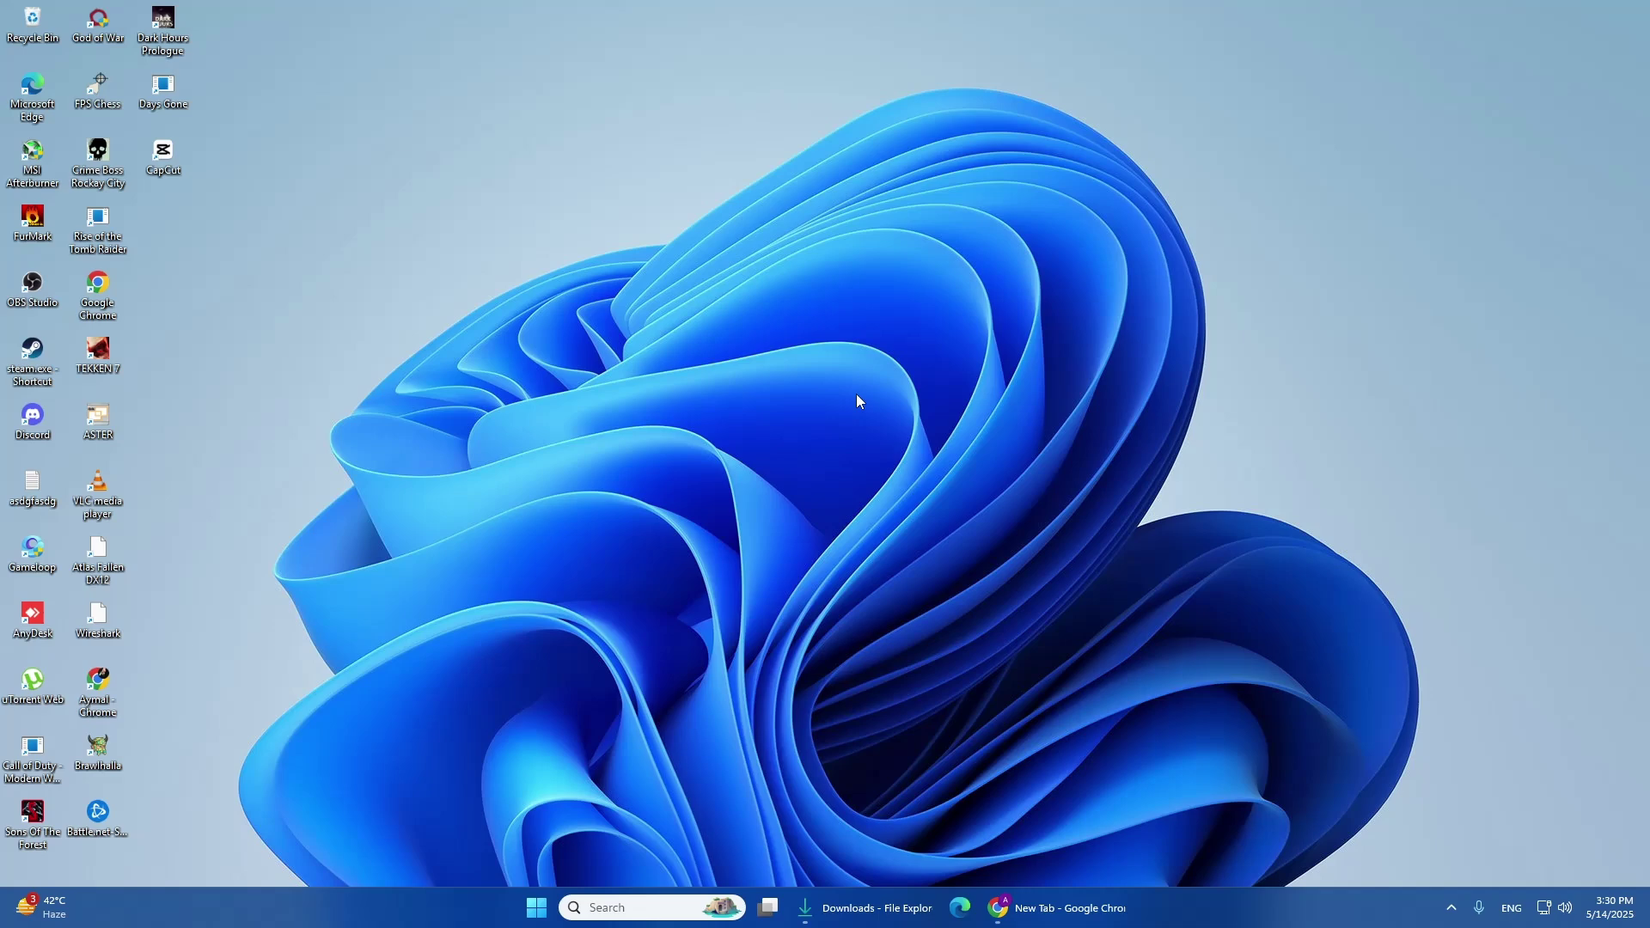
Return to Chrome and Google 'visual c++ redistributable'.
left_click(1031, 908)
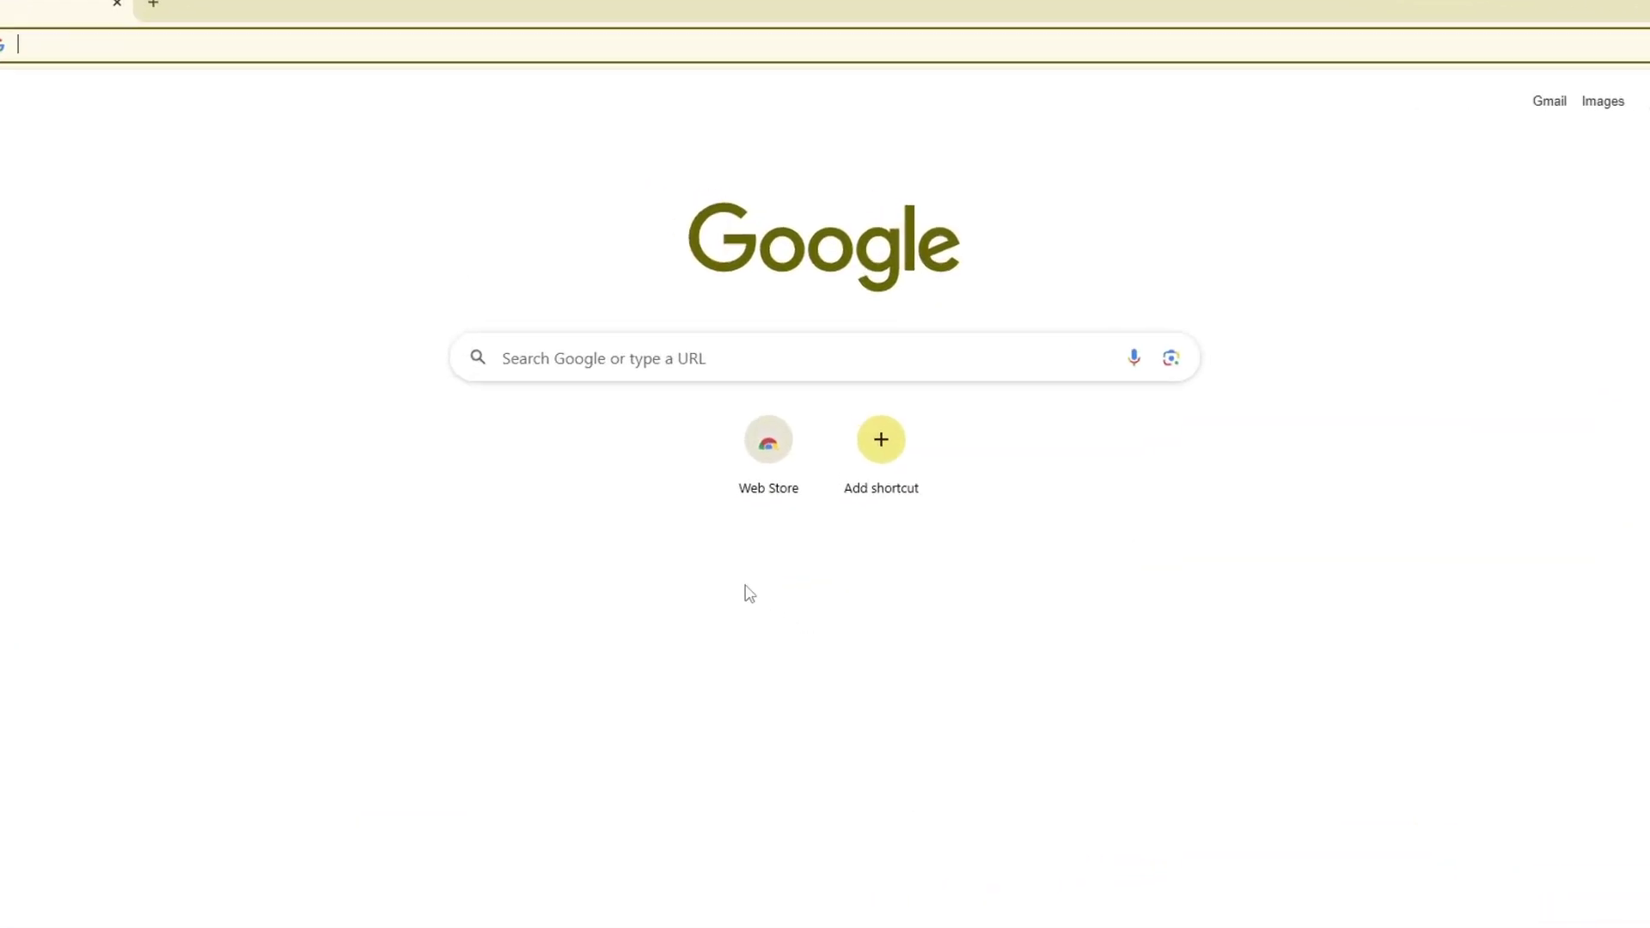
left_click(589, 363)
type("vi")
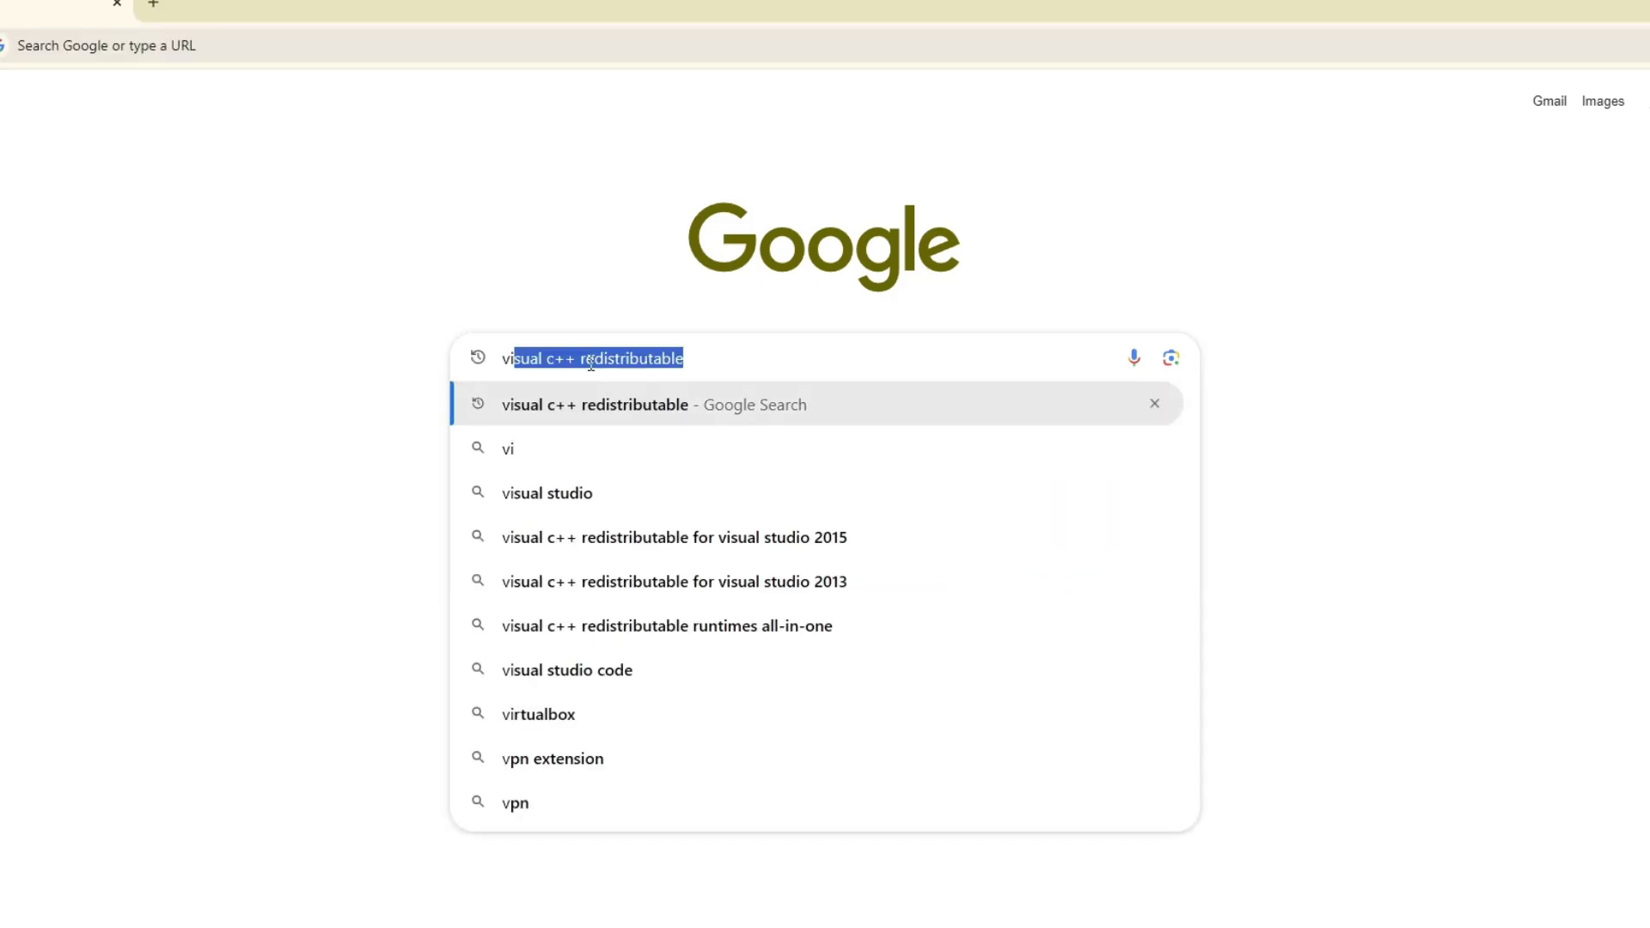
type("sual c++ re")
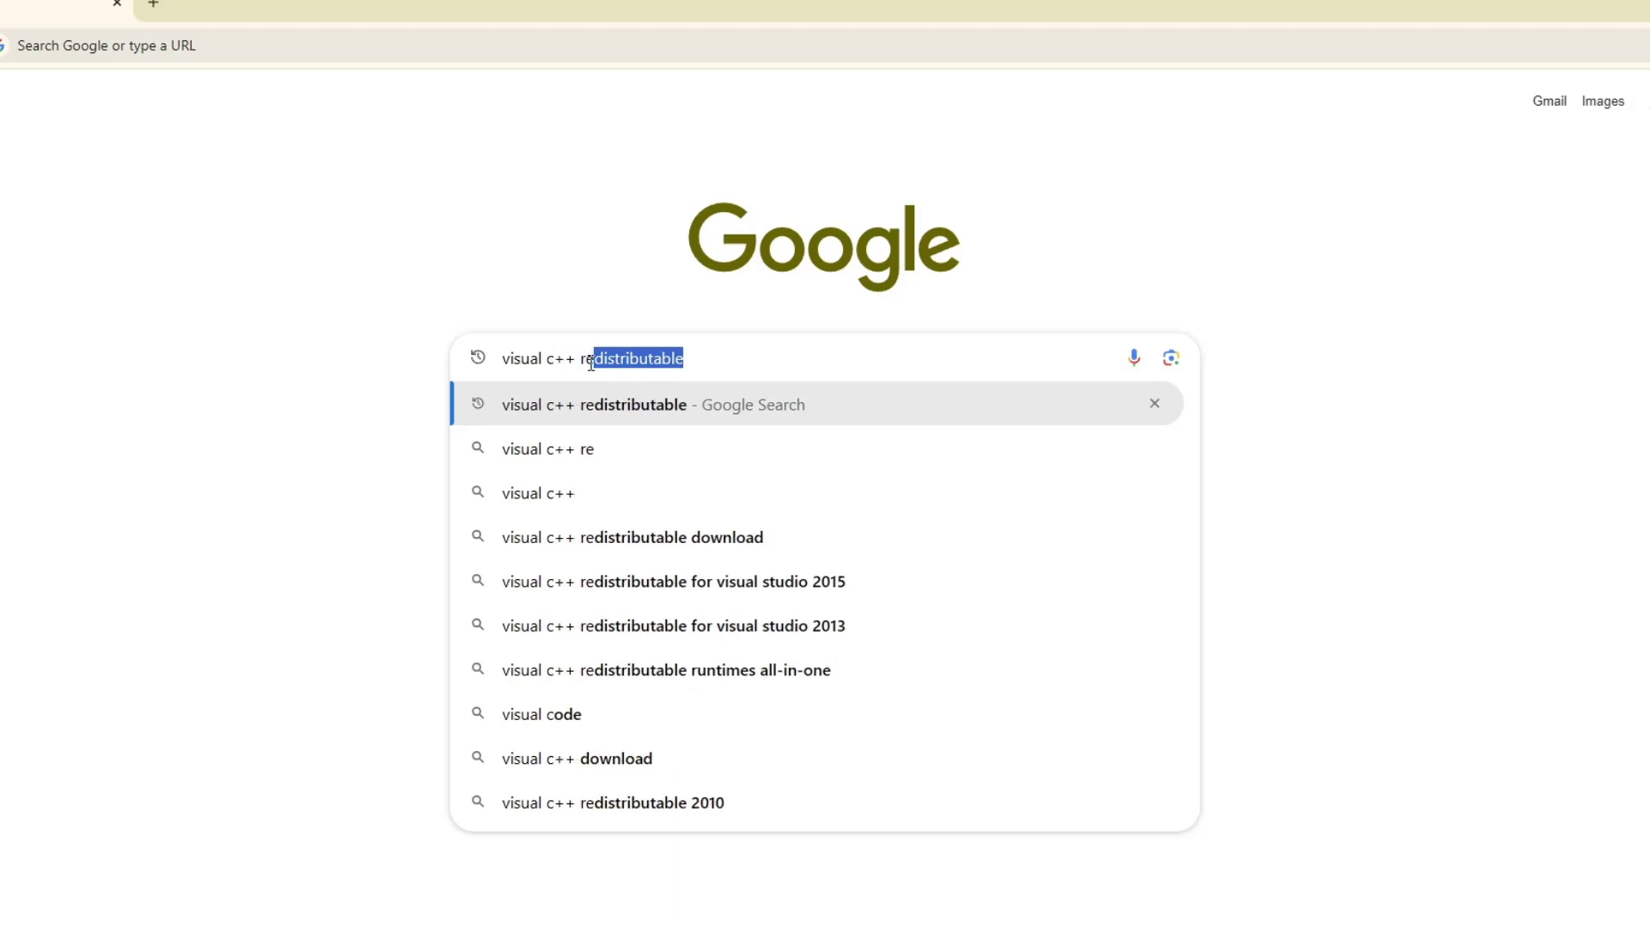
type("distributab")
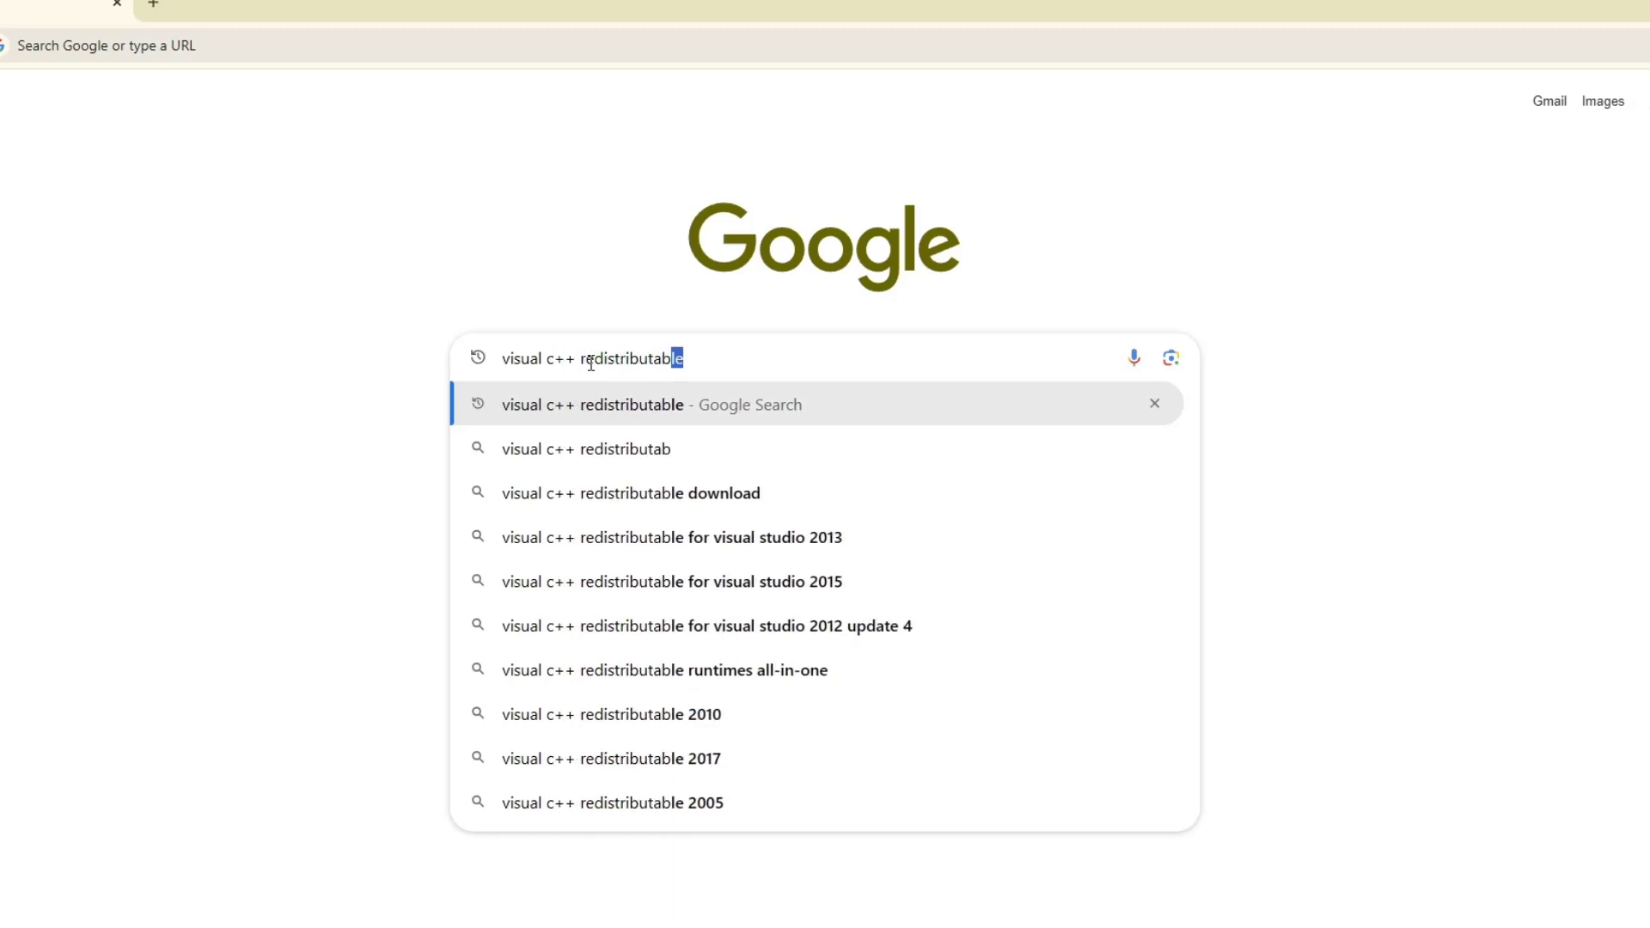
type("le")
key("Return")
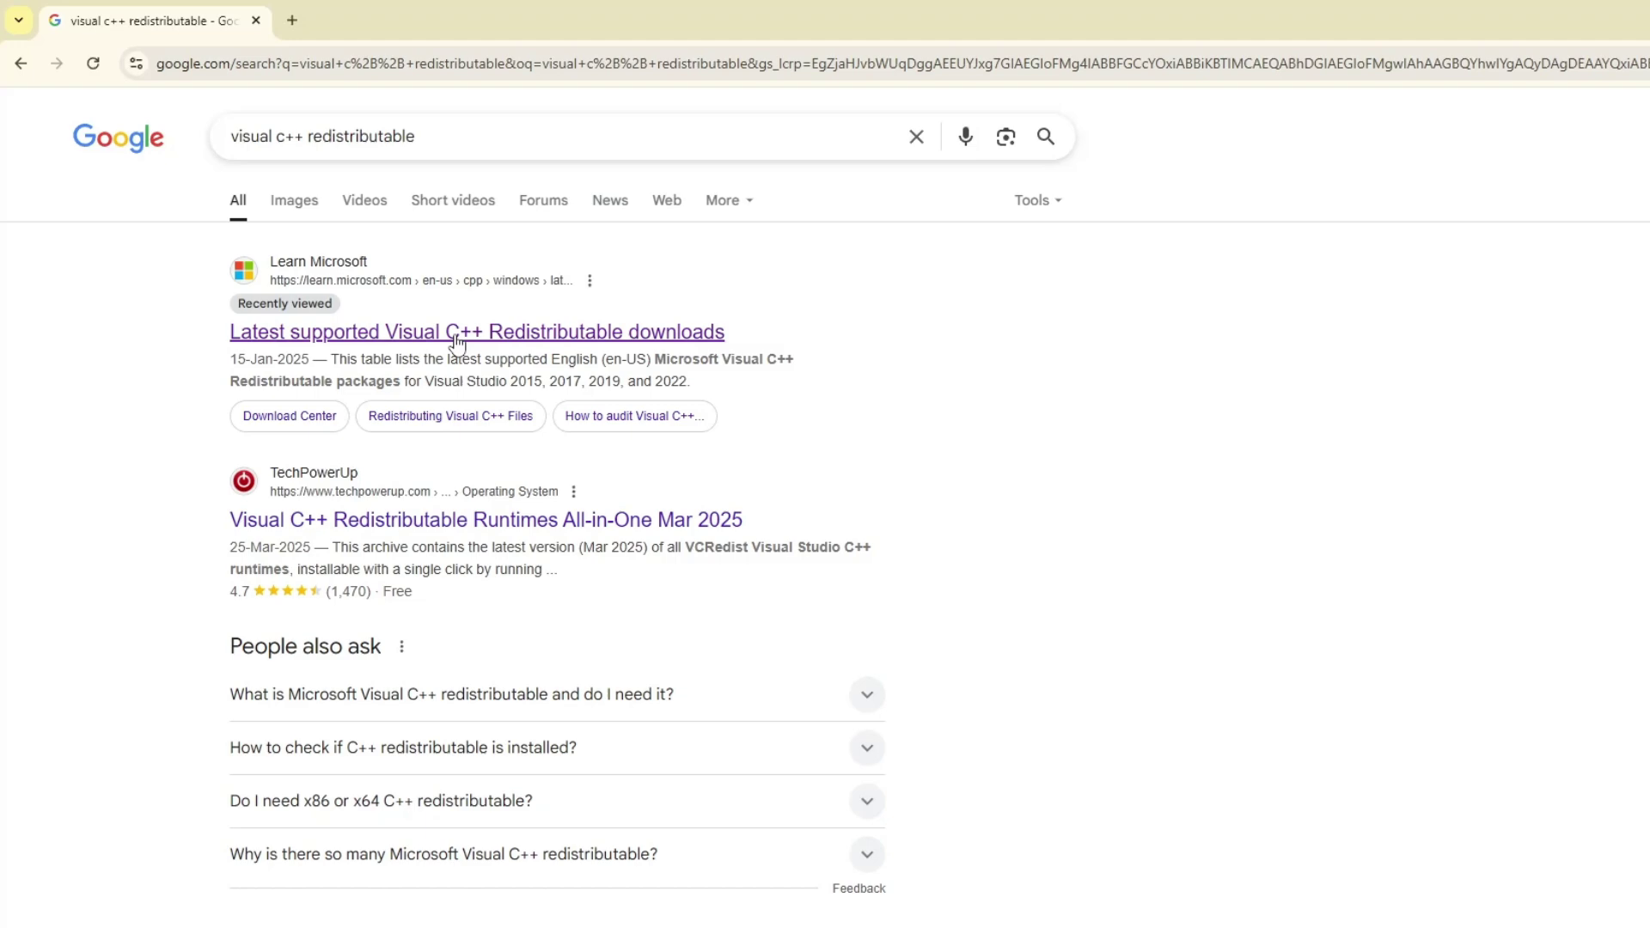
Open the Microsoft Learn redistributable downloads article and highlight the X64 version row text.
left_click(433, 330)
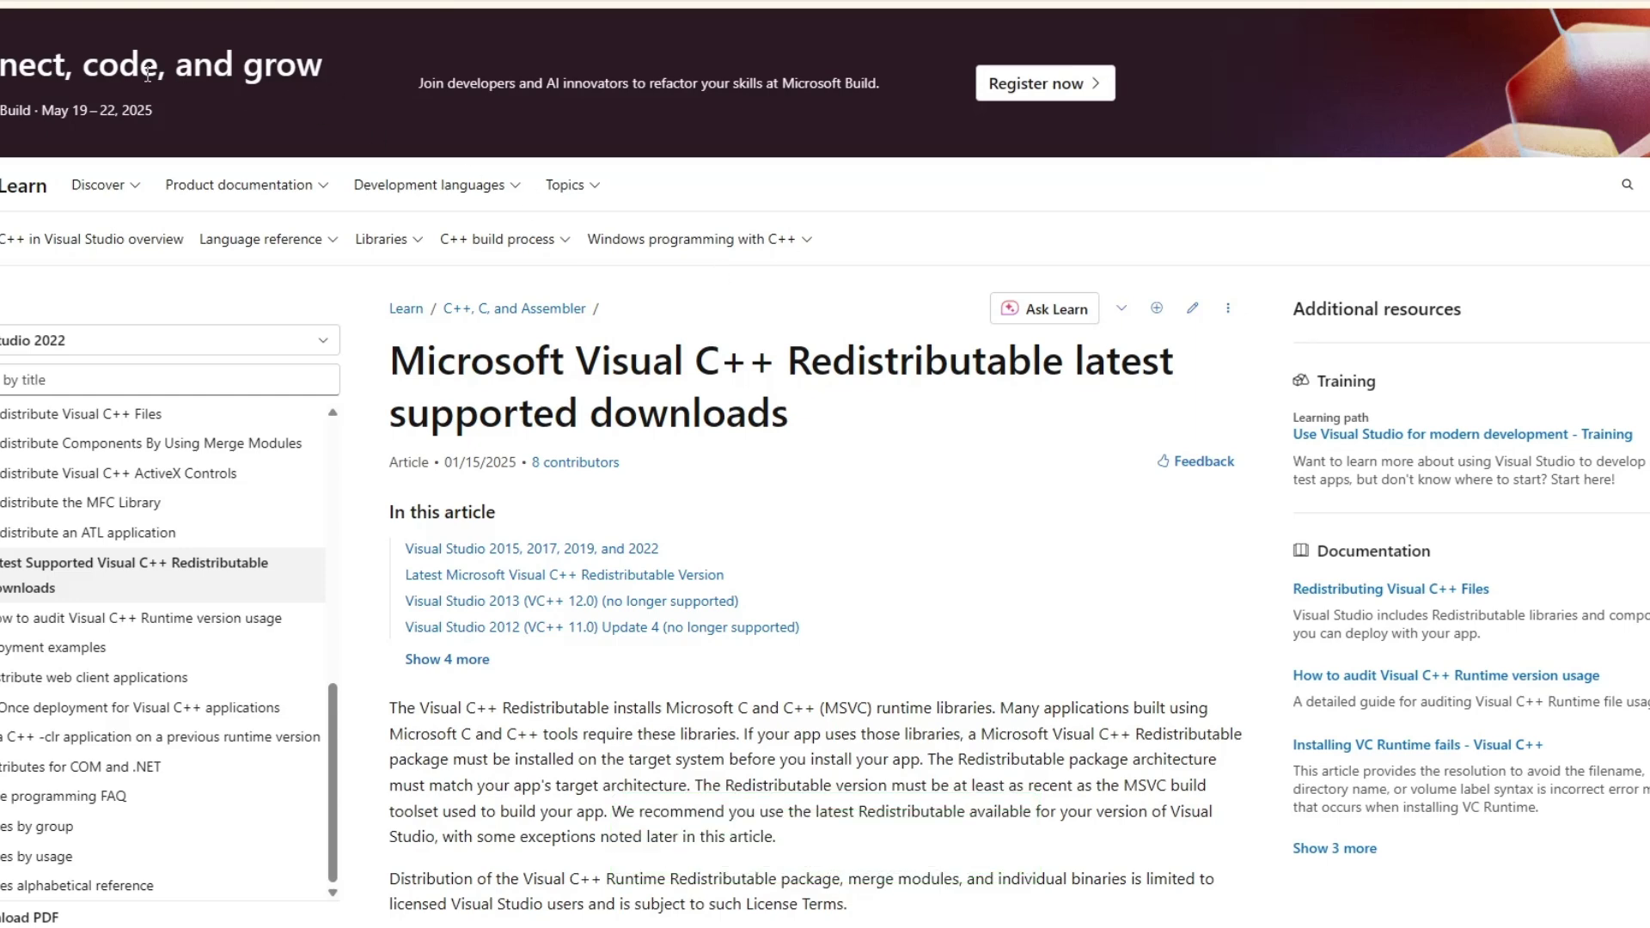
mouse_move(697, 239)
scroll(816, 250, "down", 1)
scroll(816, 250, "down", 3)
scroll(815, 245, "down", 2)
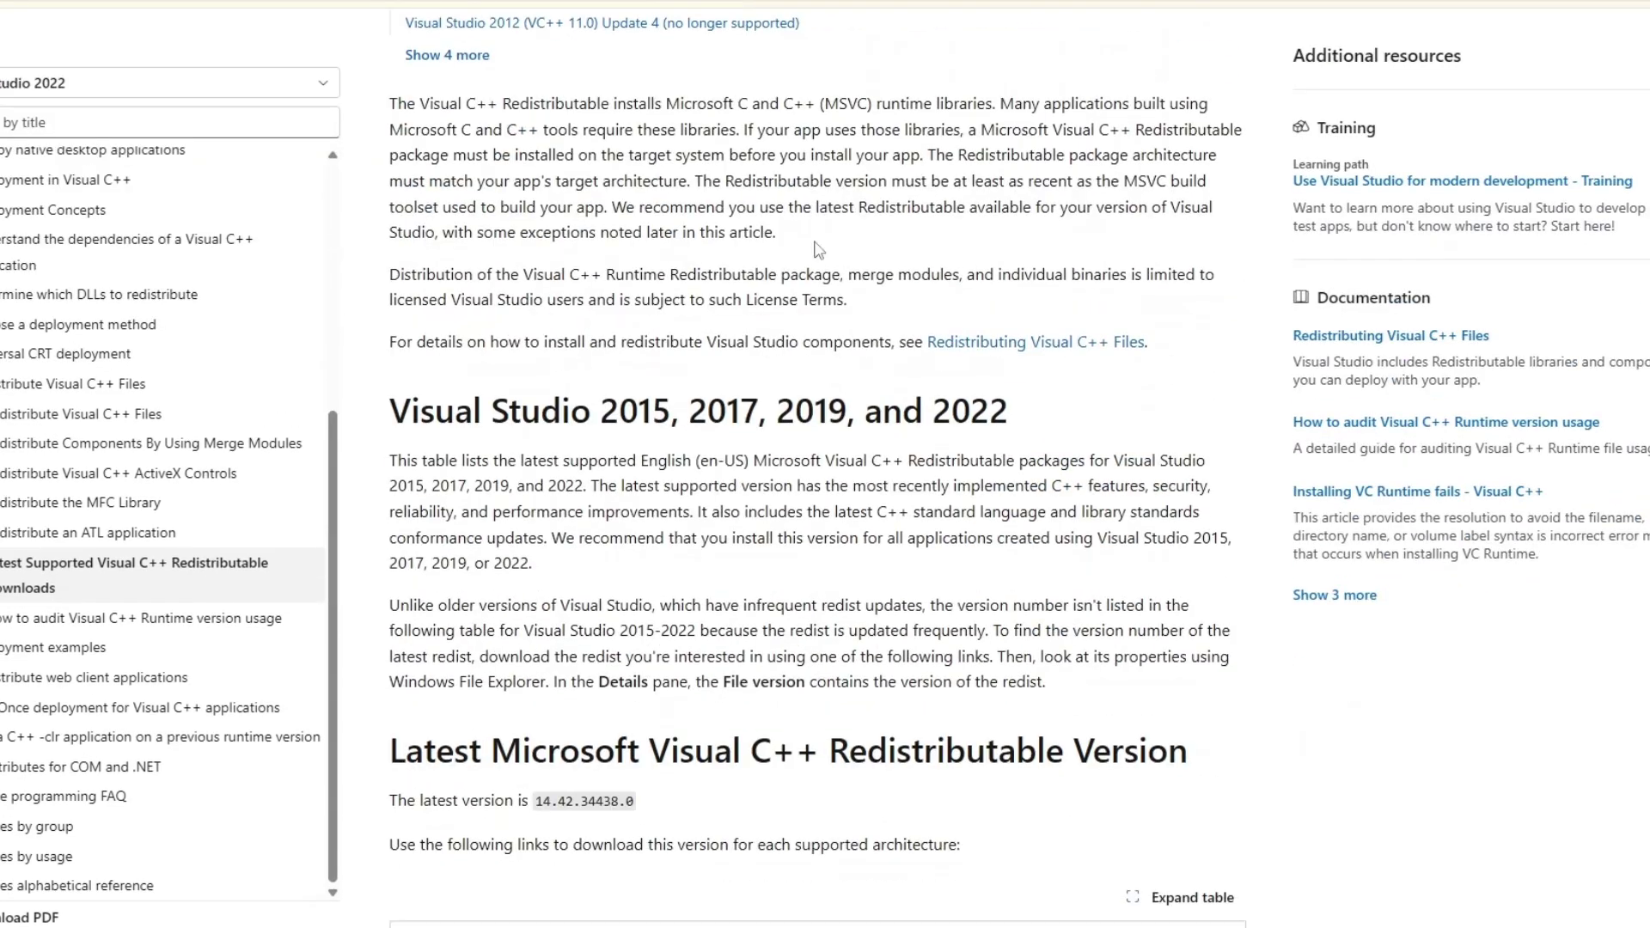
scroll(814, 241, "down", 2)
scroll(814, 240, "down", 3)
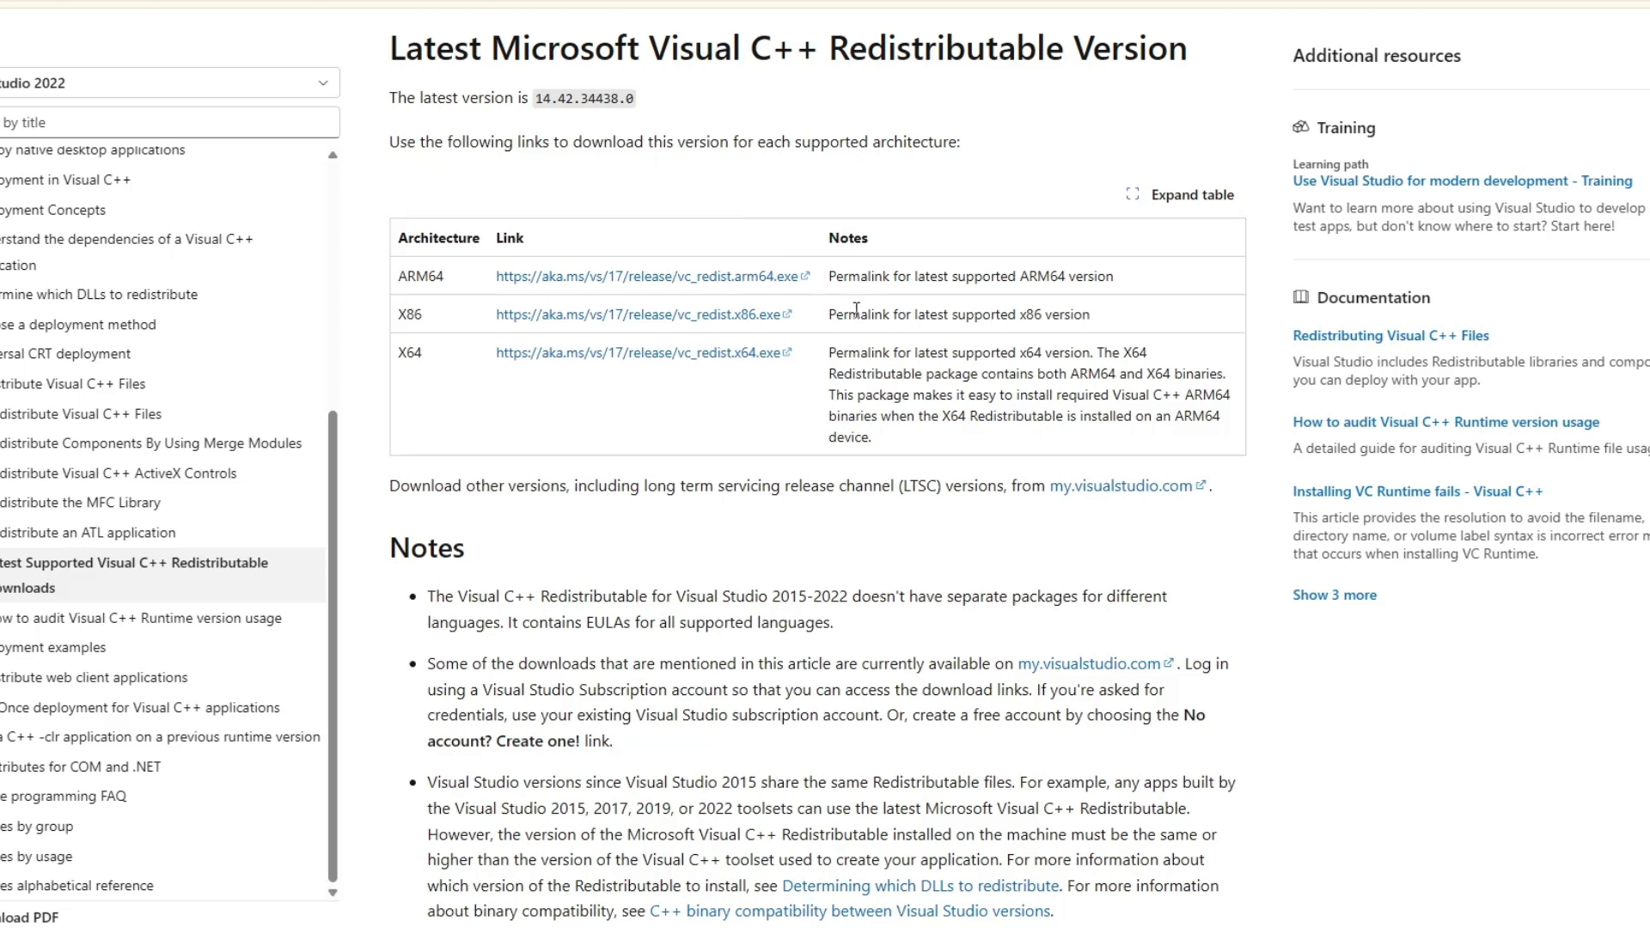
left_click_drag(829, 352, 1094, 352)
double_click(402, 351)
left_click(433, 362)
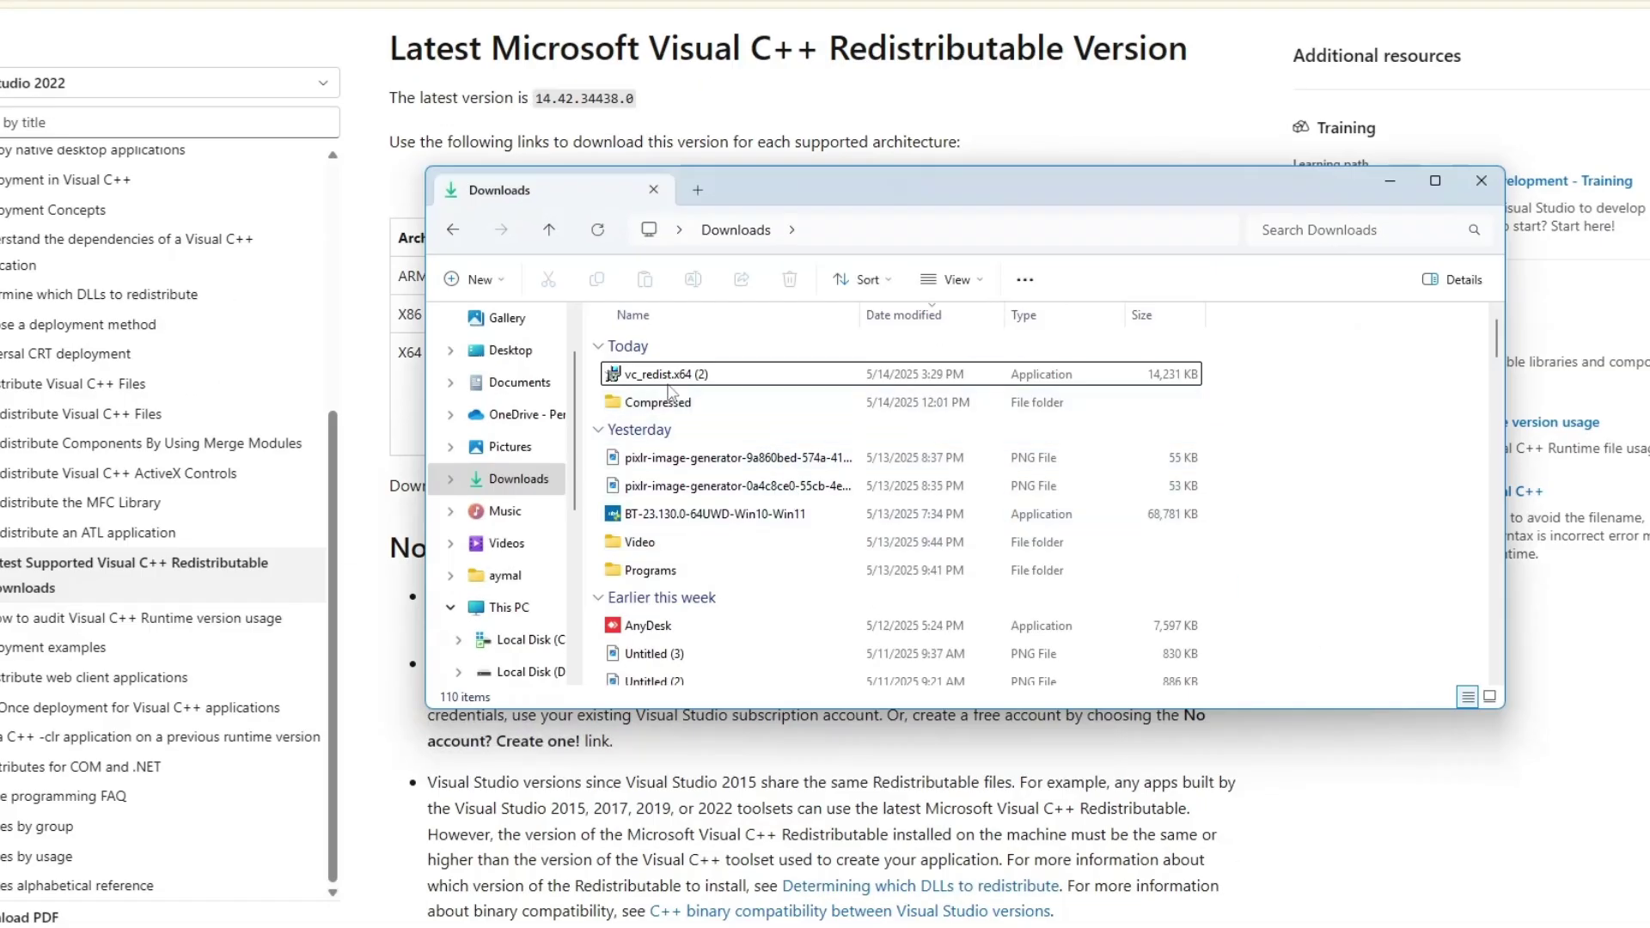
Run vc_redist.x64 from Downloads, accept the license, install, and dismiss the Setup Failed error.
left_click(665, 378)
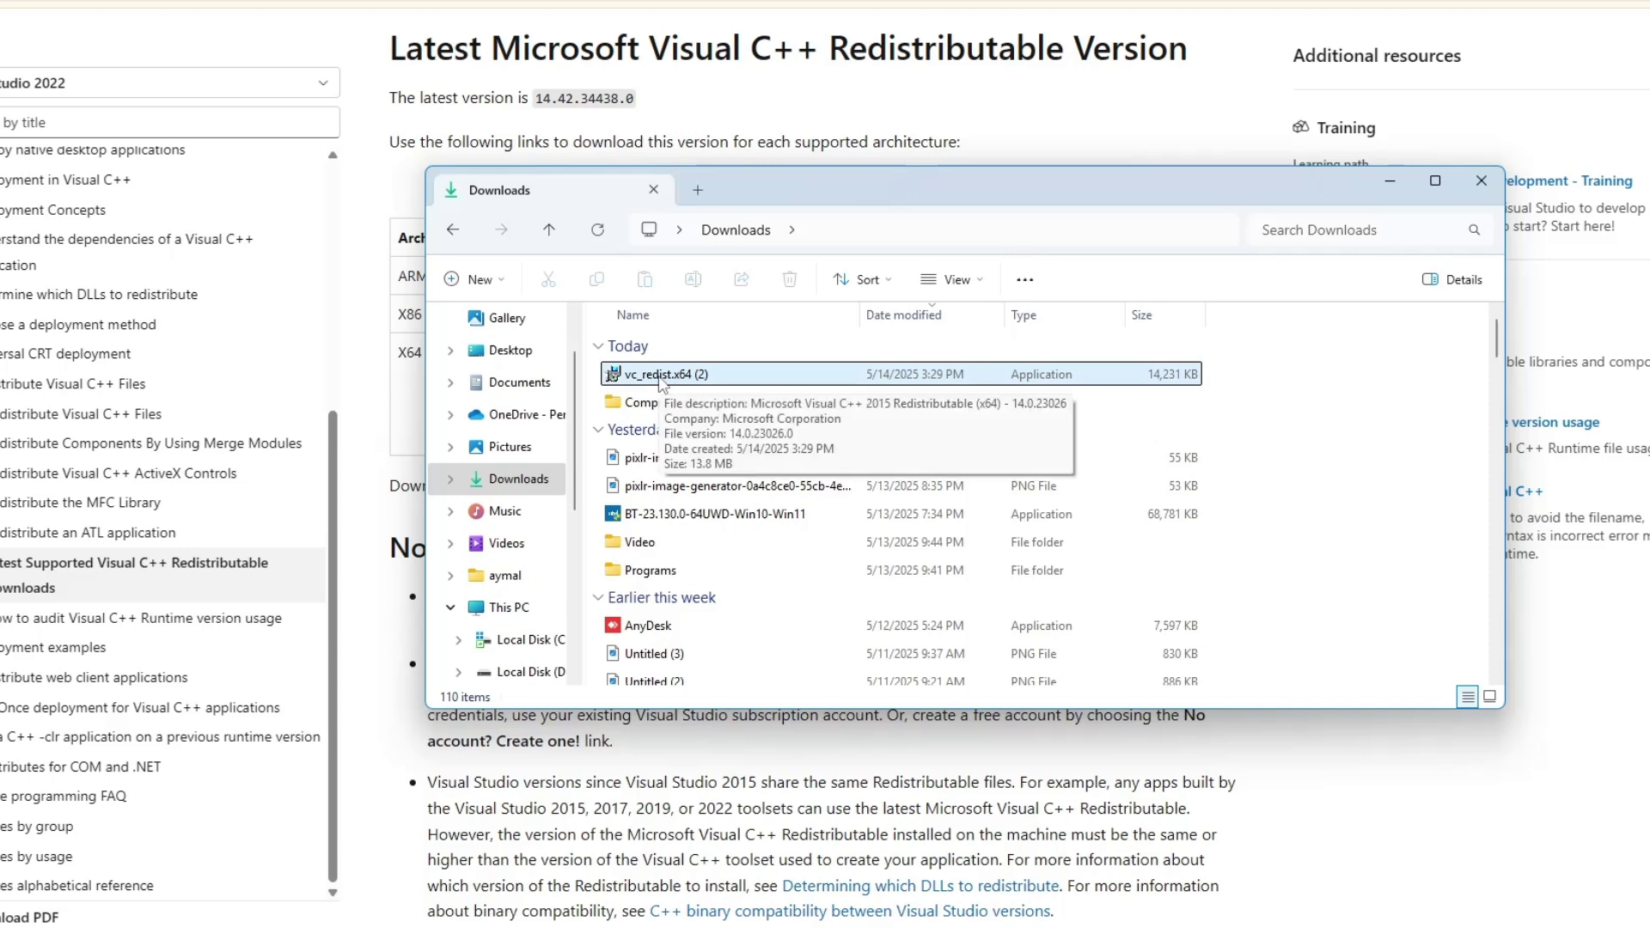
double_click(661, 378)
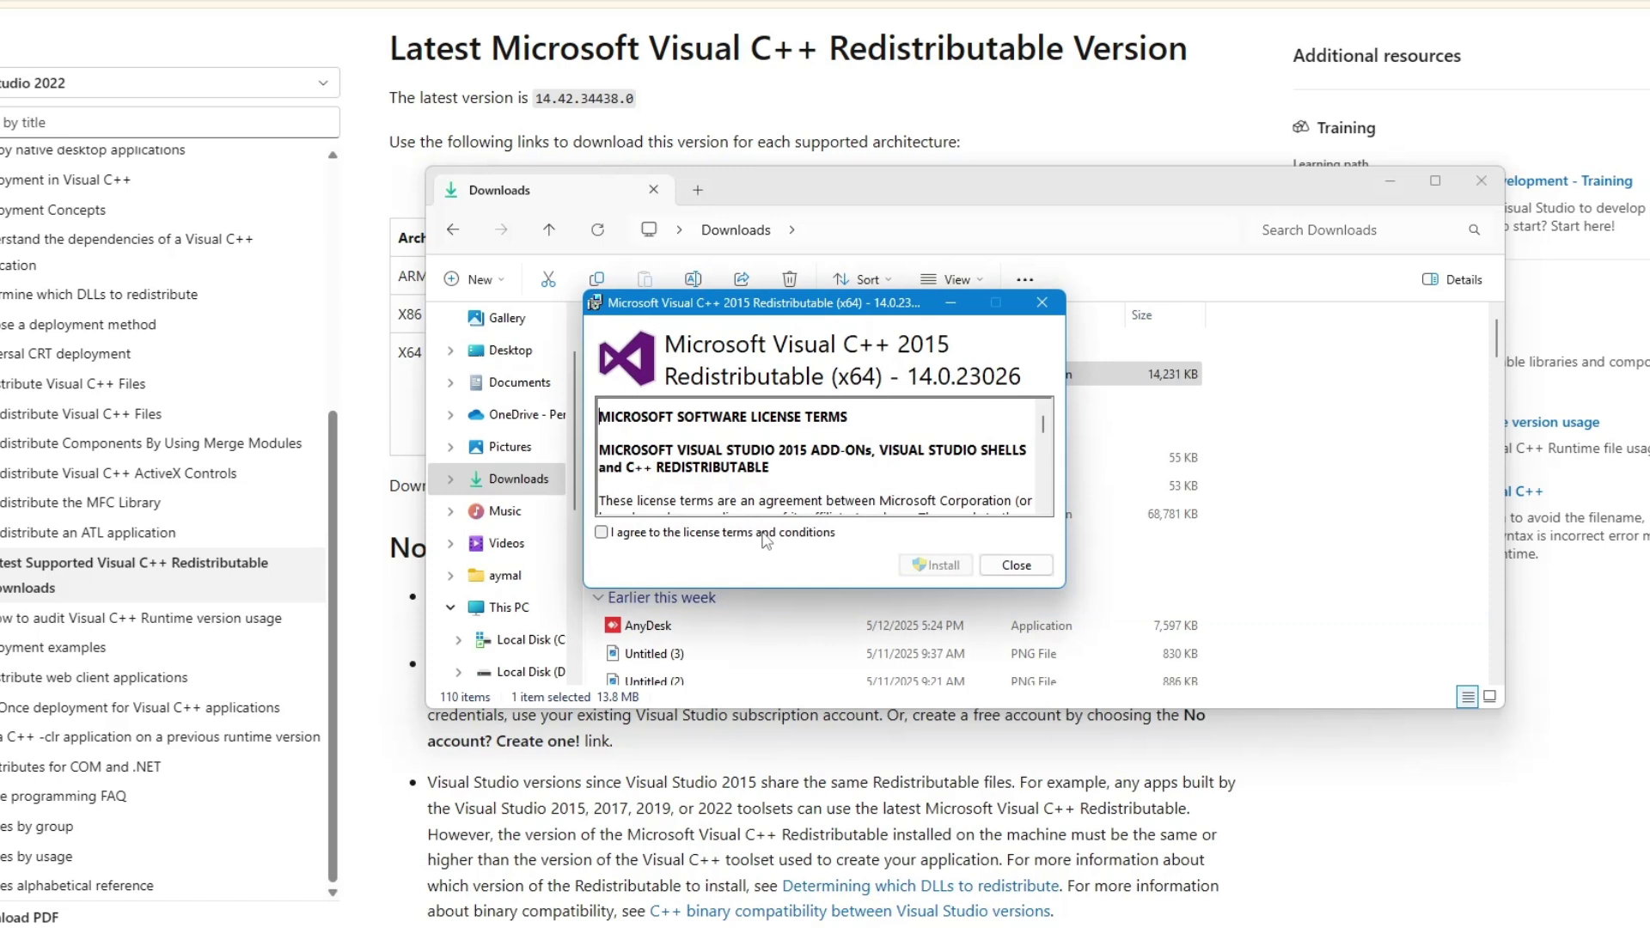
left_click(661, 532)
left_click(938, 568)
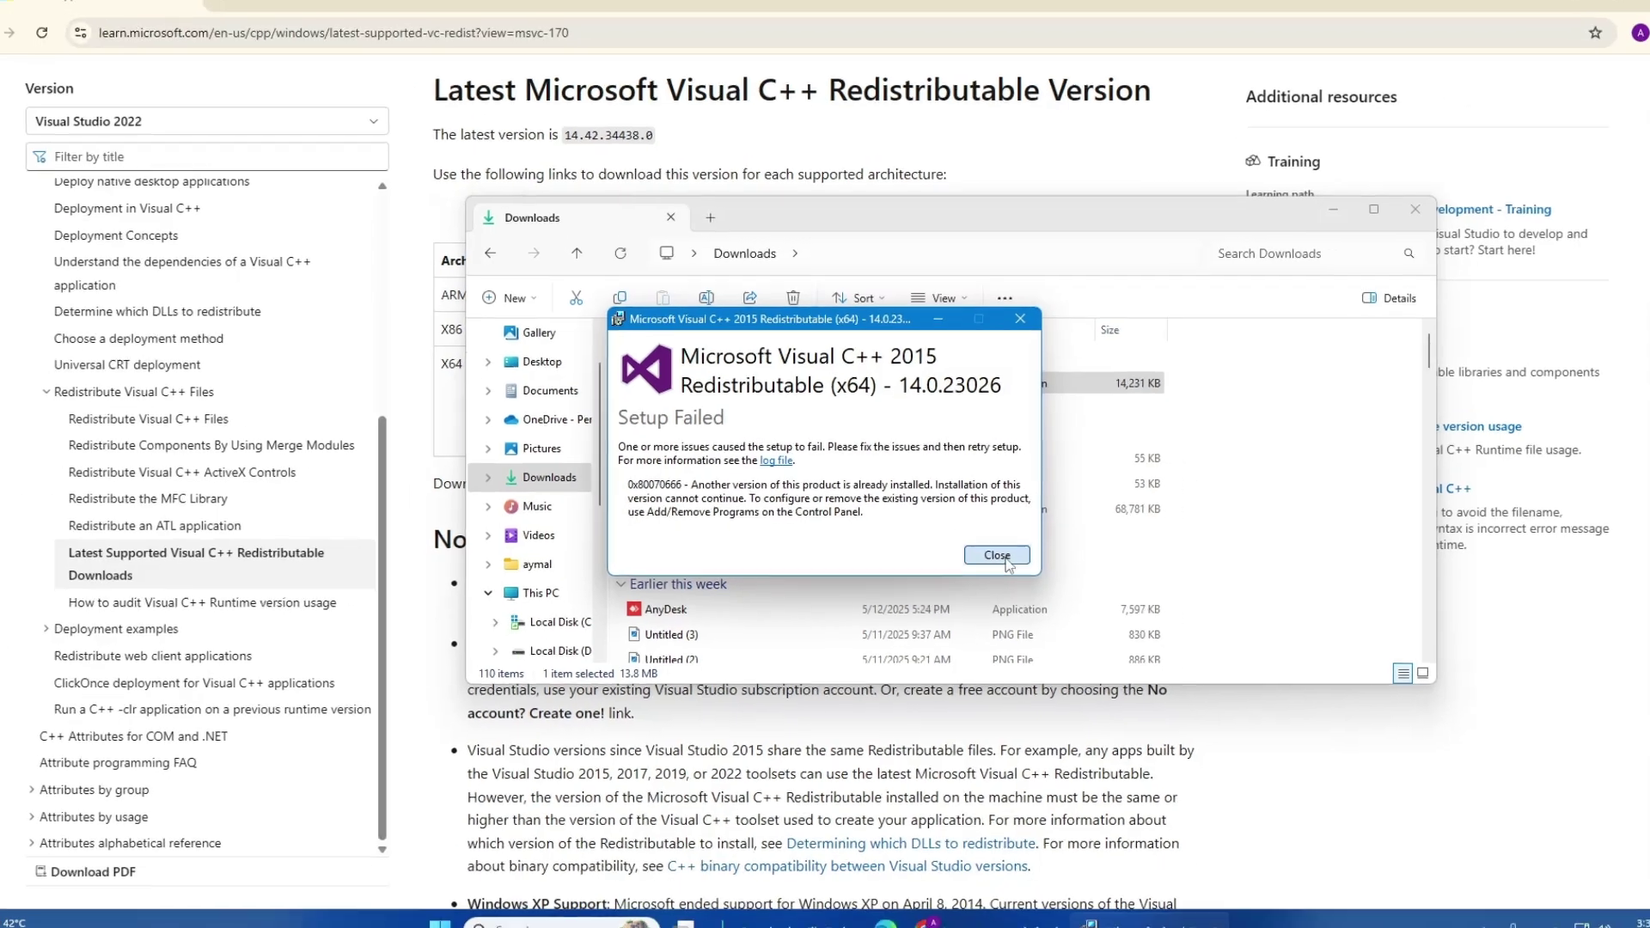
left_click(1016, 566)
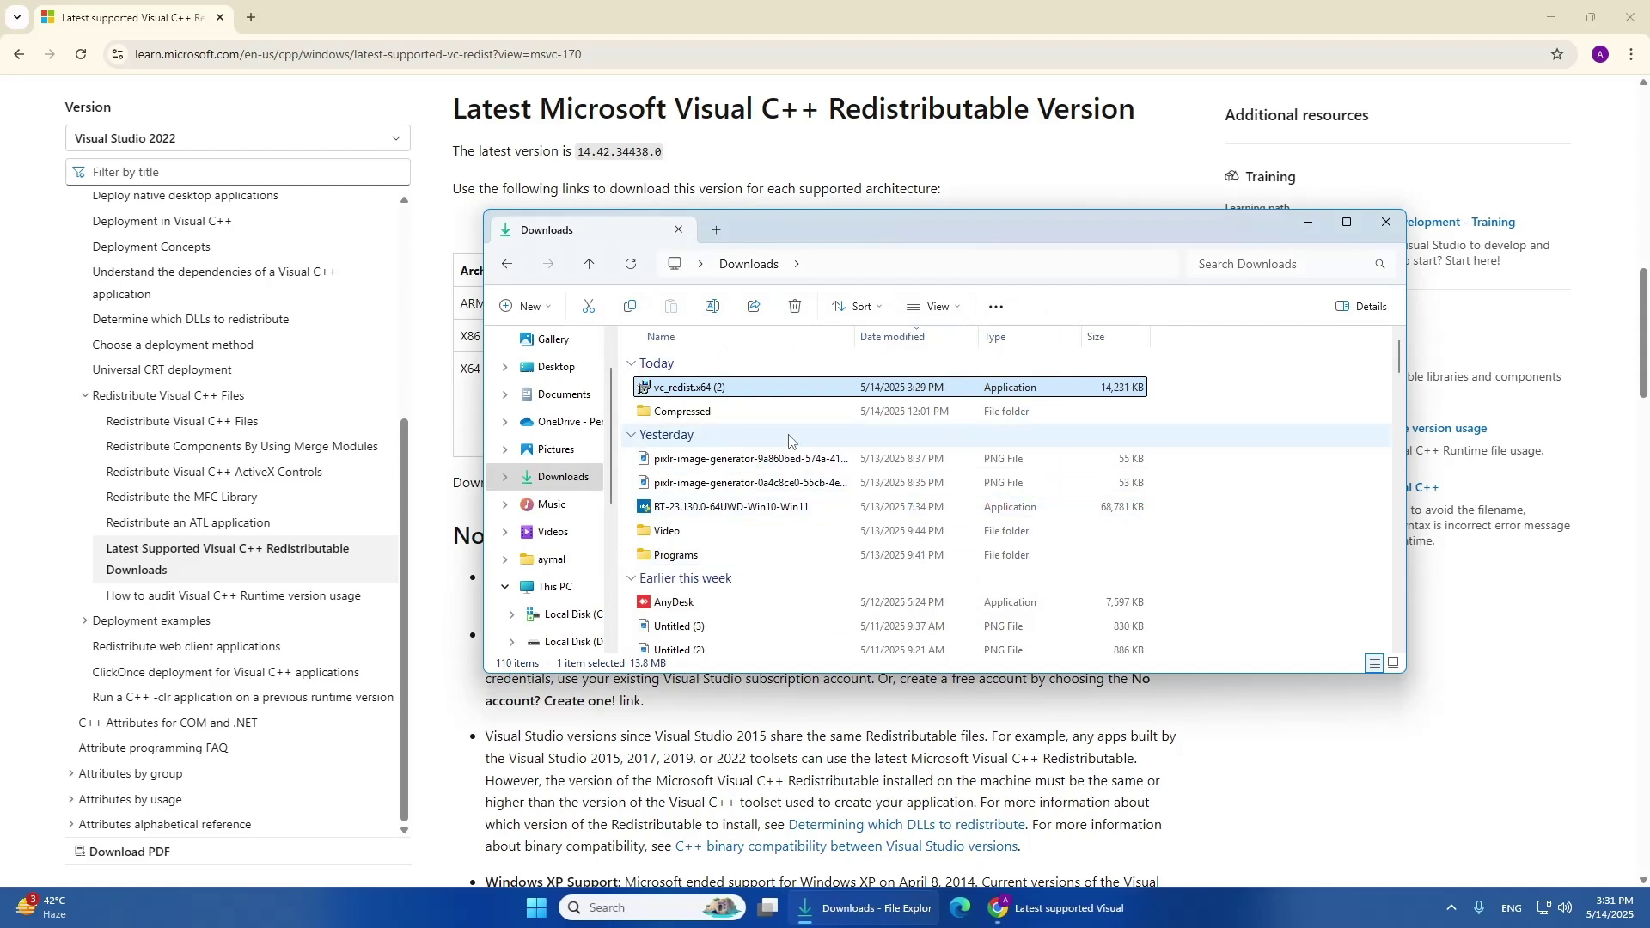
Close the Downloads window, show then dismiss the Start power options, and close Chrome.
left_click(1385, 223)
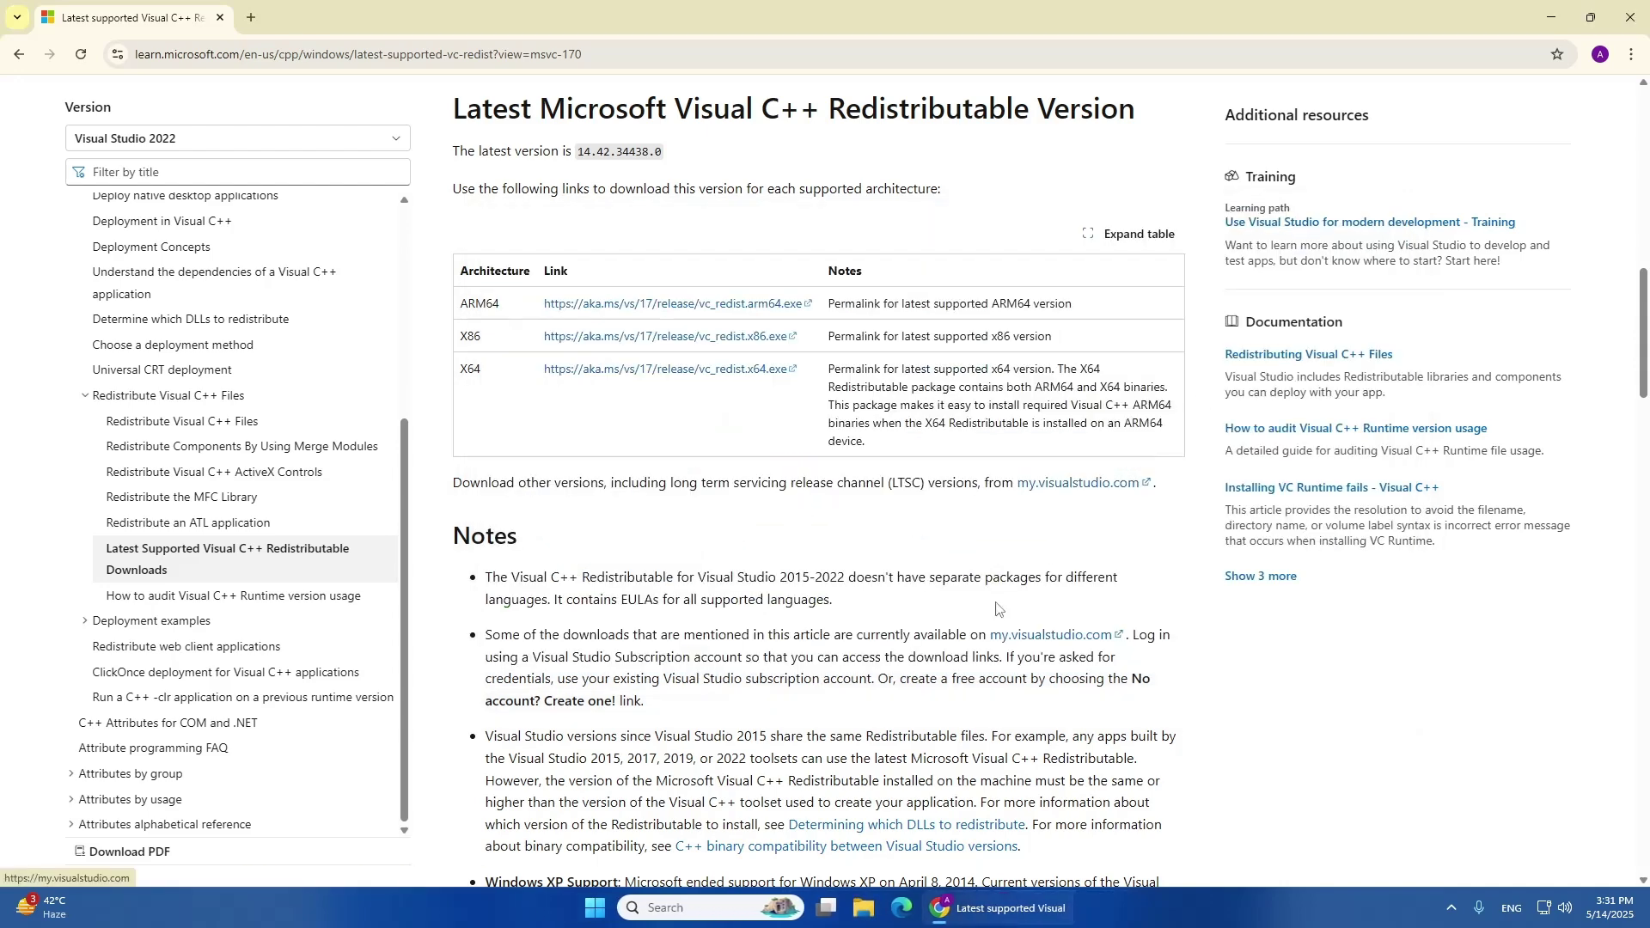
left_click(593, 907)
left_click(1038, 849)
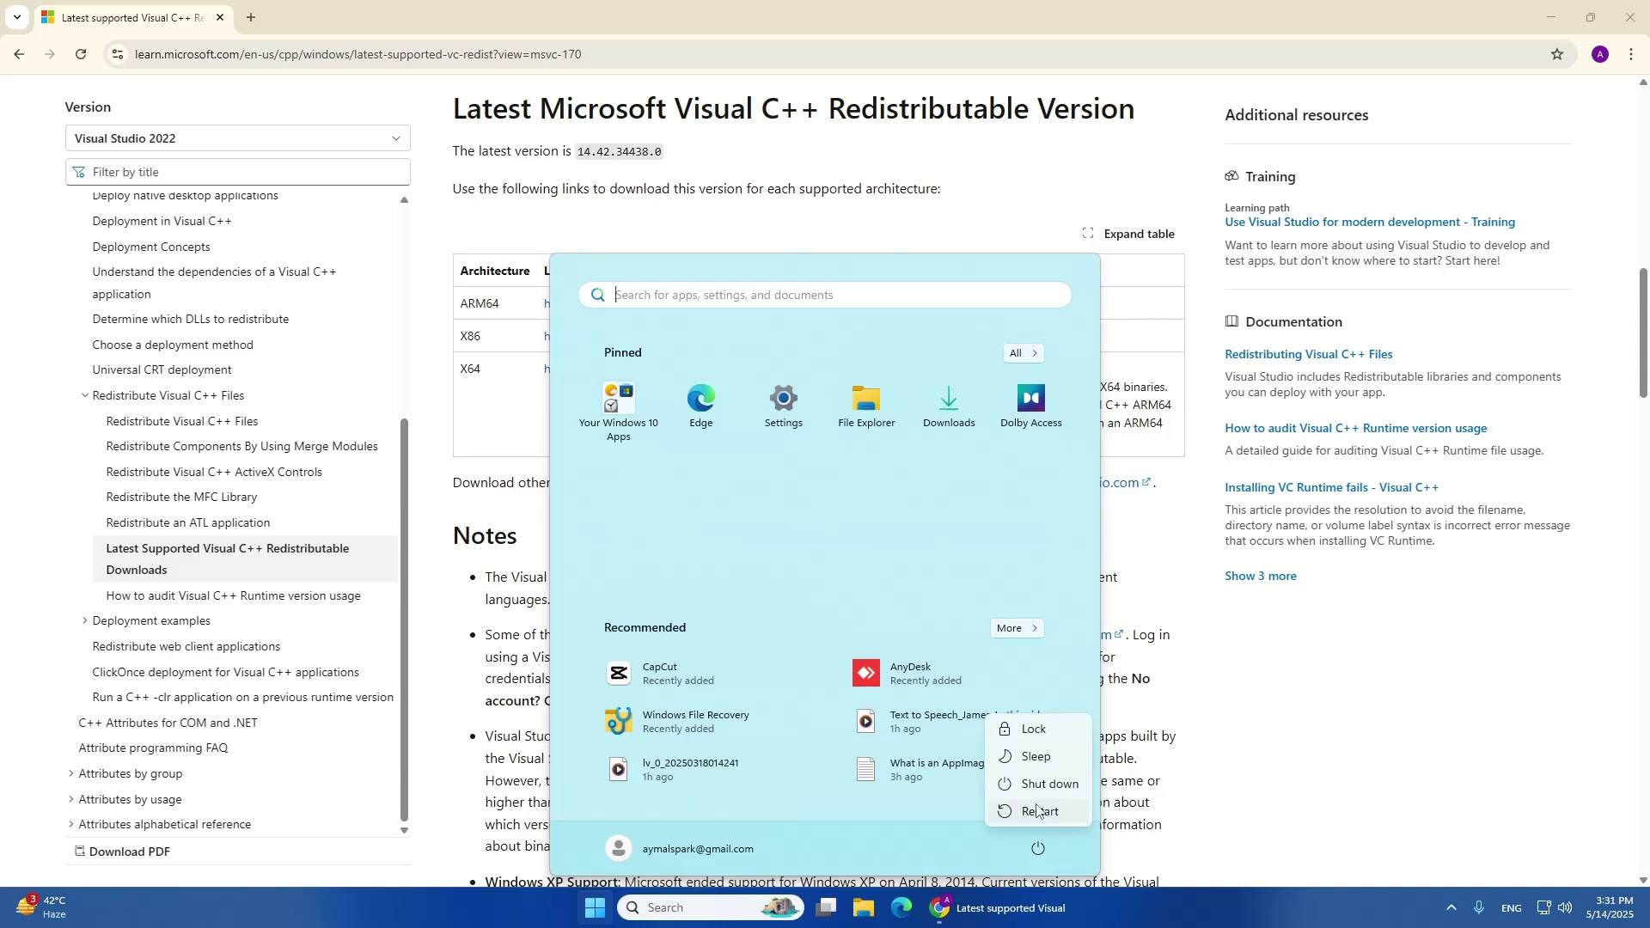
left_click(1038, 811)
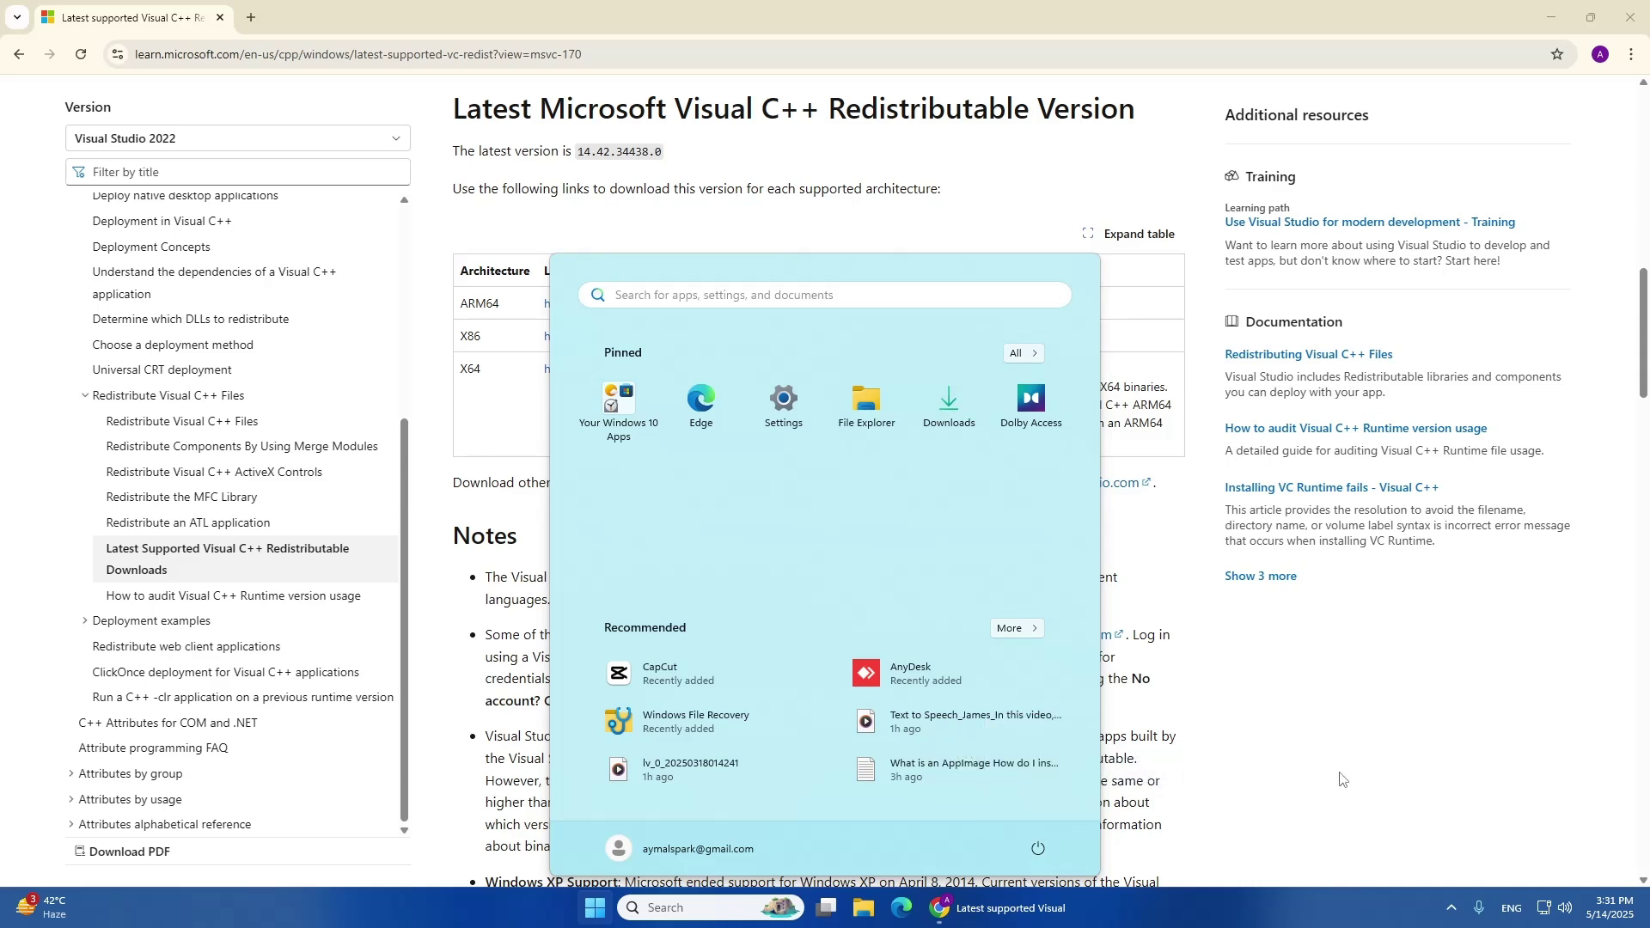
left_click(1338, 778)
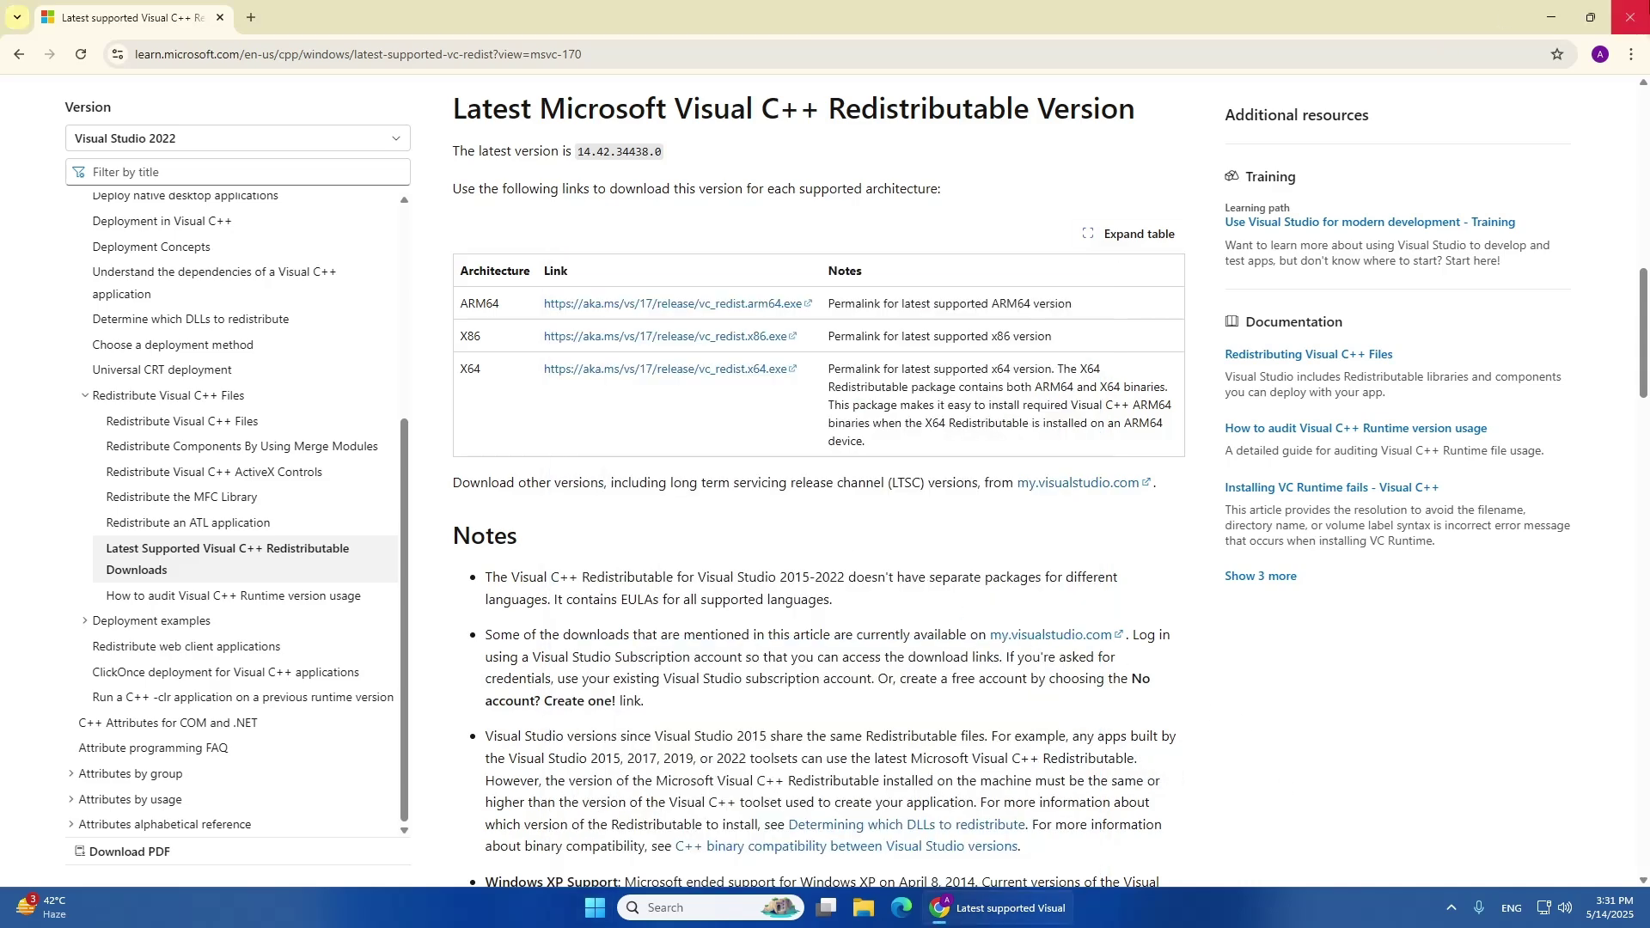
left_click(1630, 16)
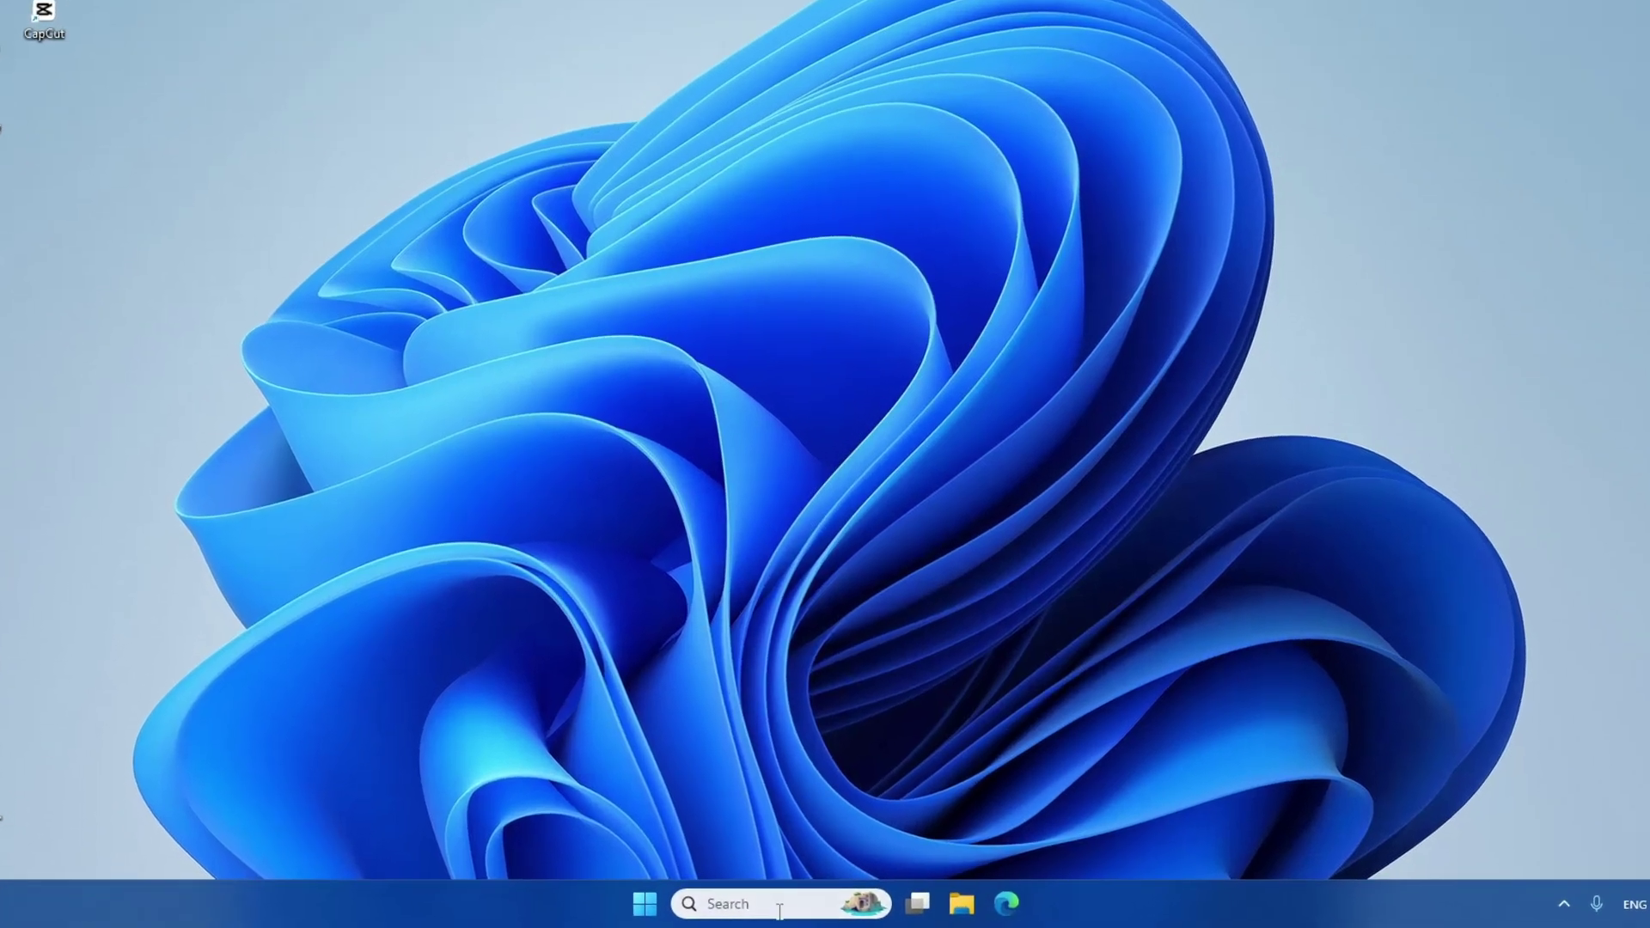
Search Windows for cmd and run Command Prompt as administrator.
left_click(771, 905)
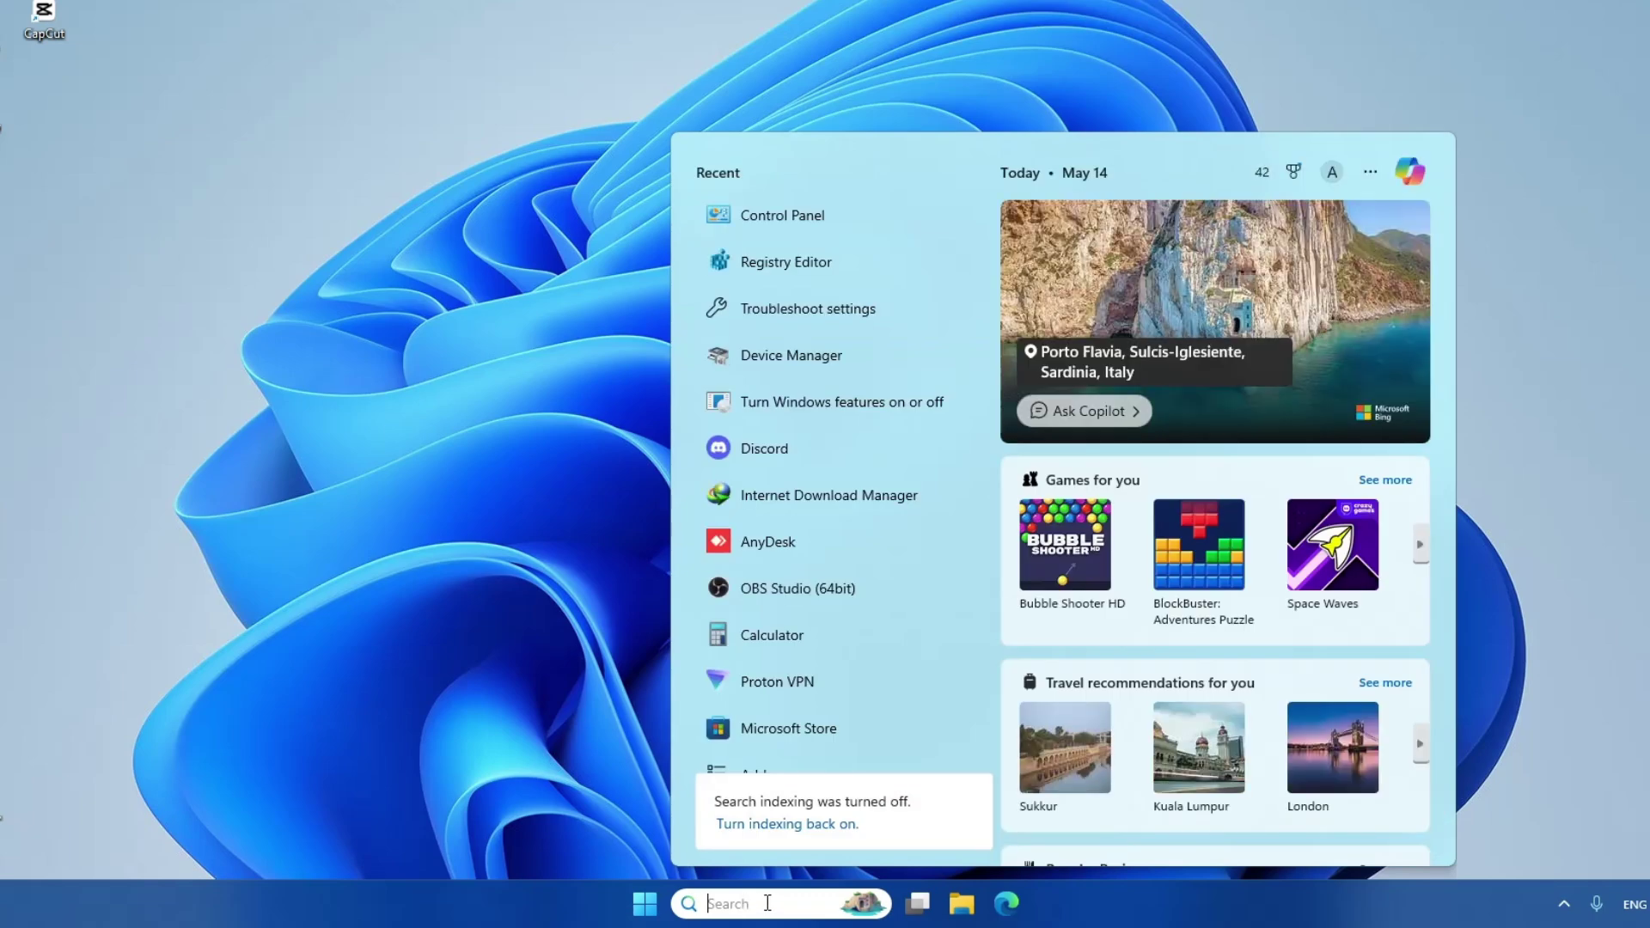
type("cmd")
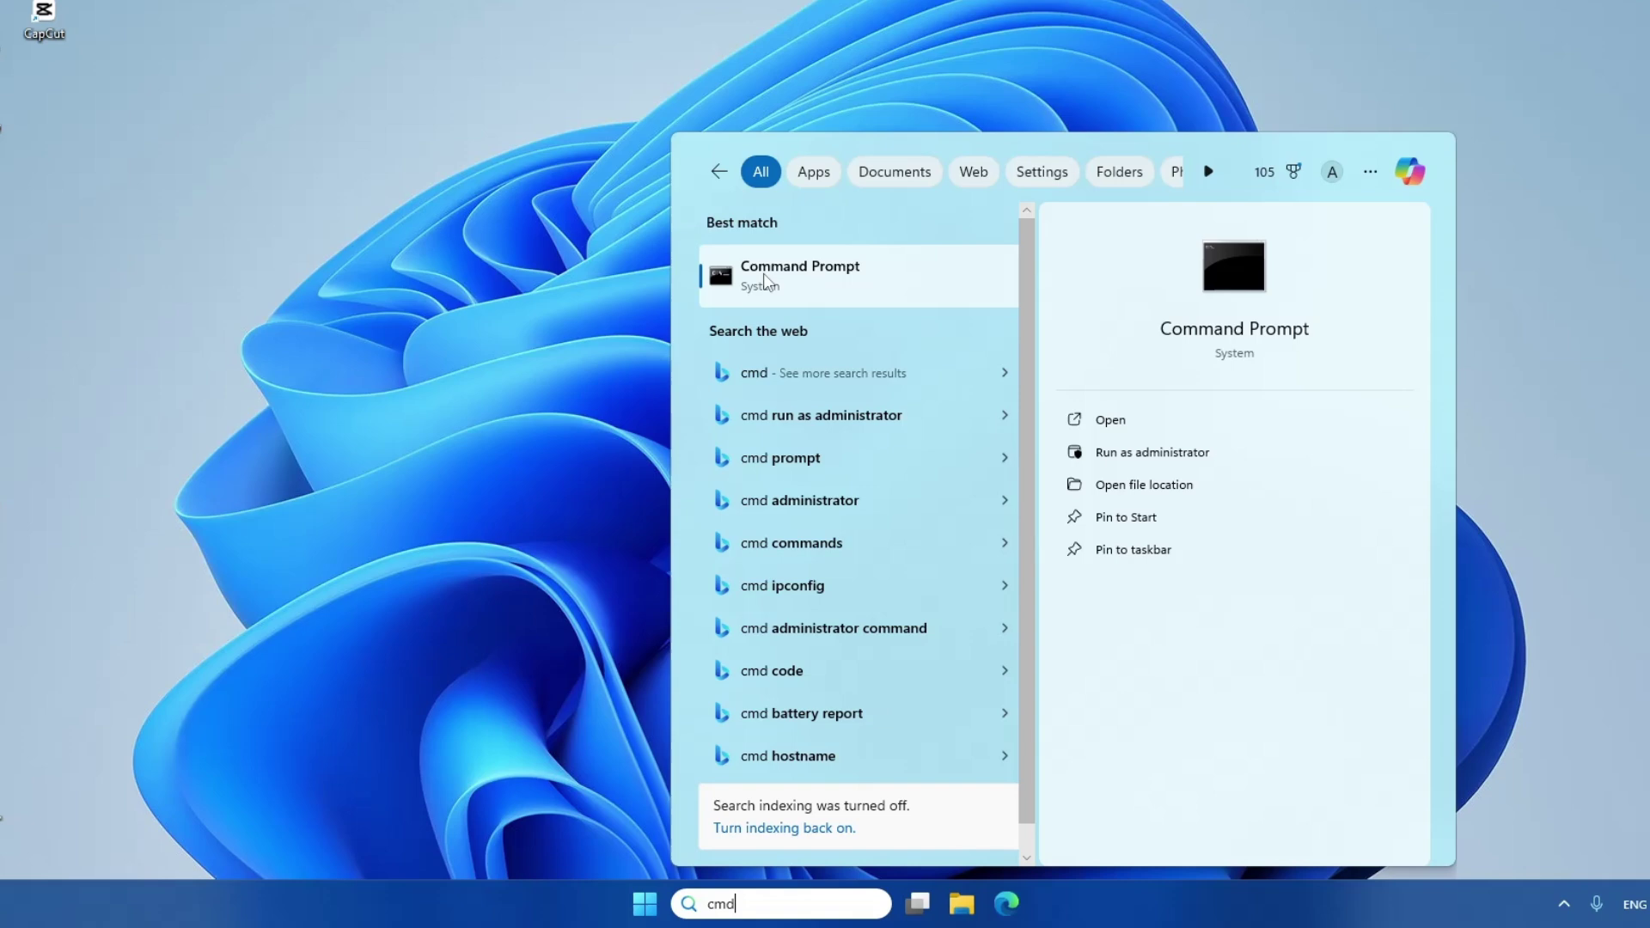
right_click(804, 280)
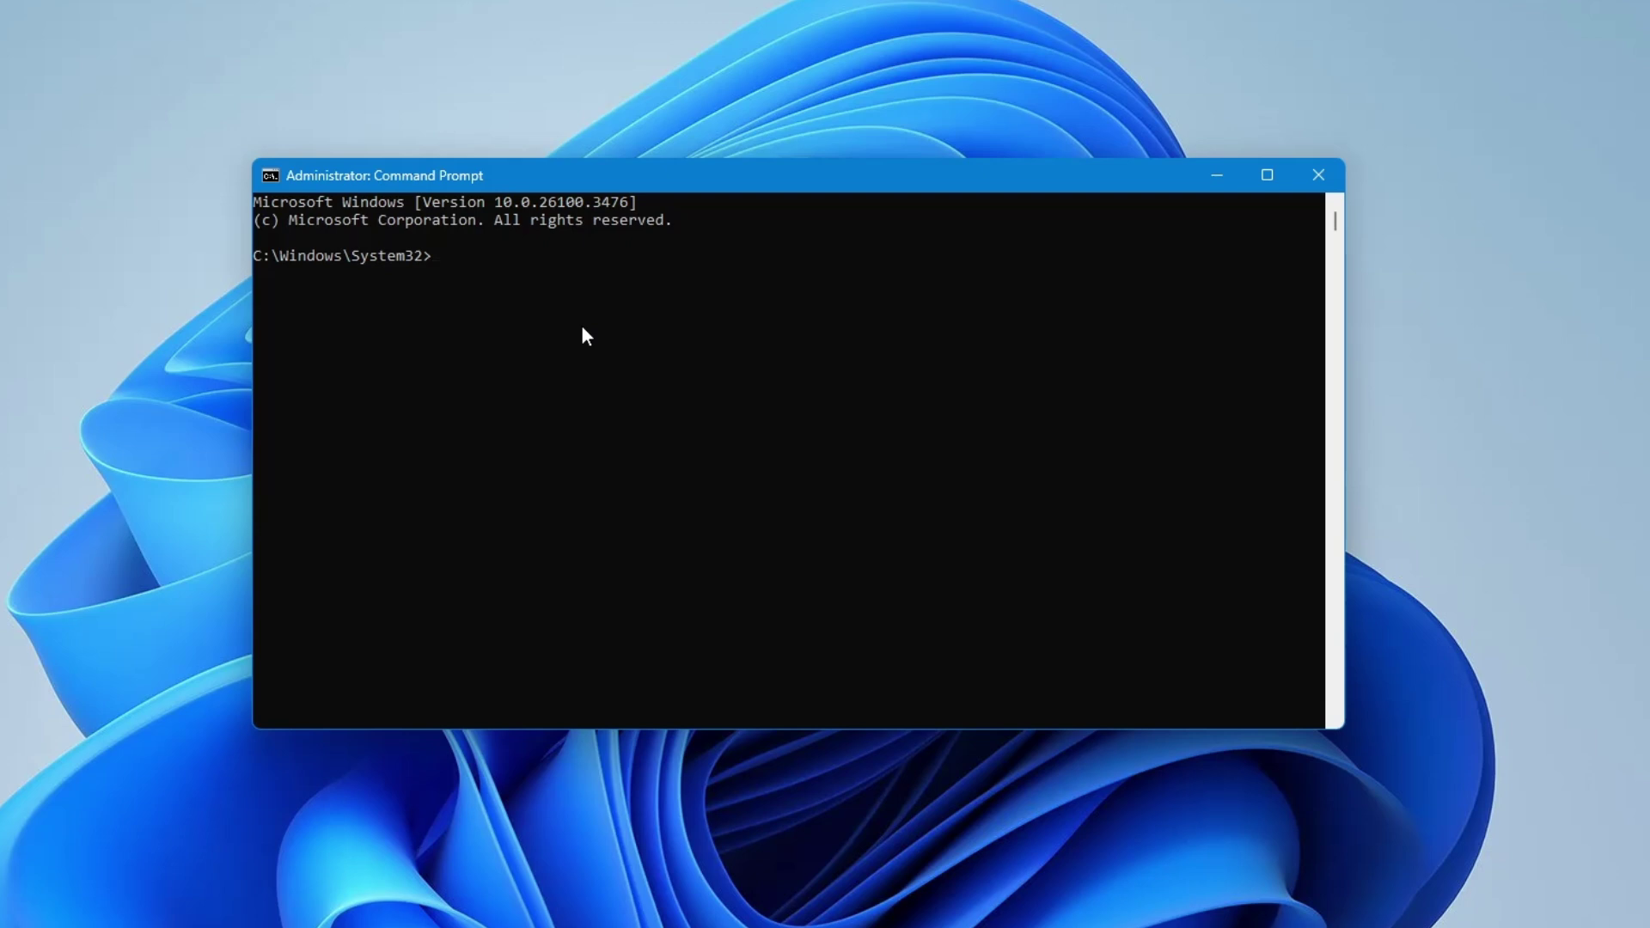
type("sfc /sc")
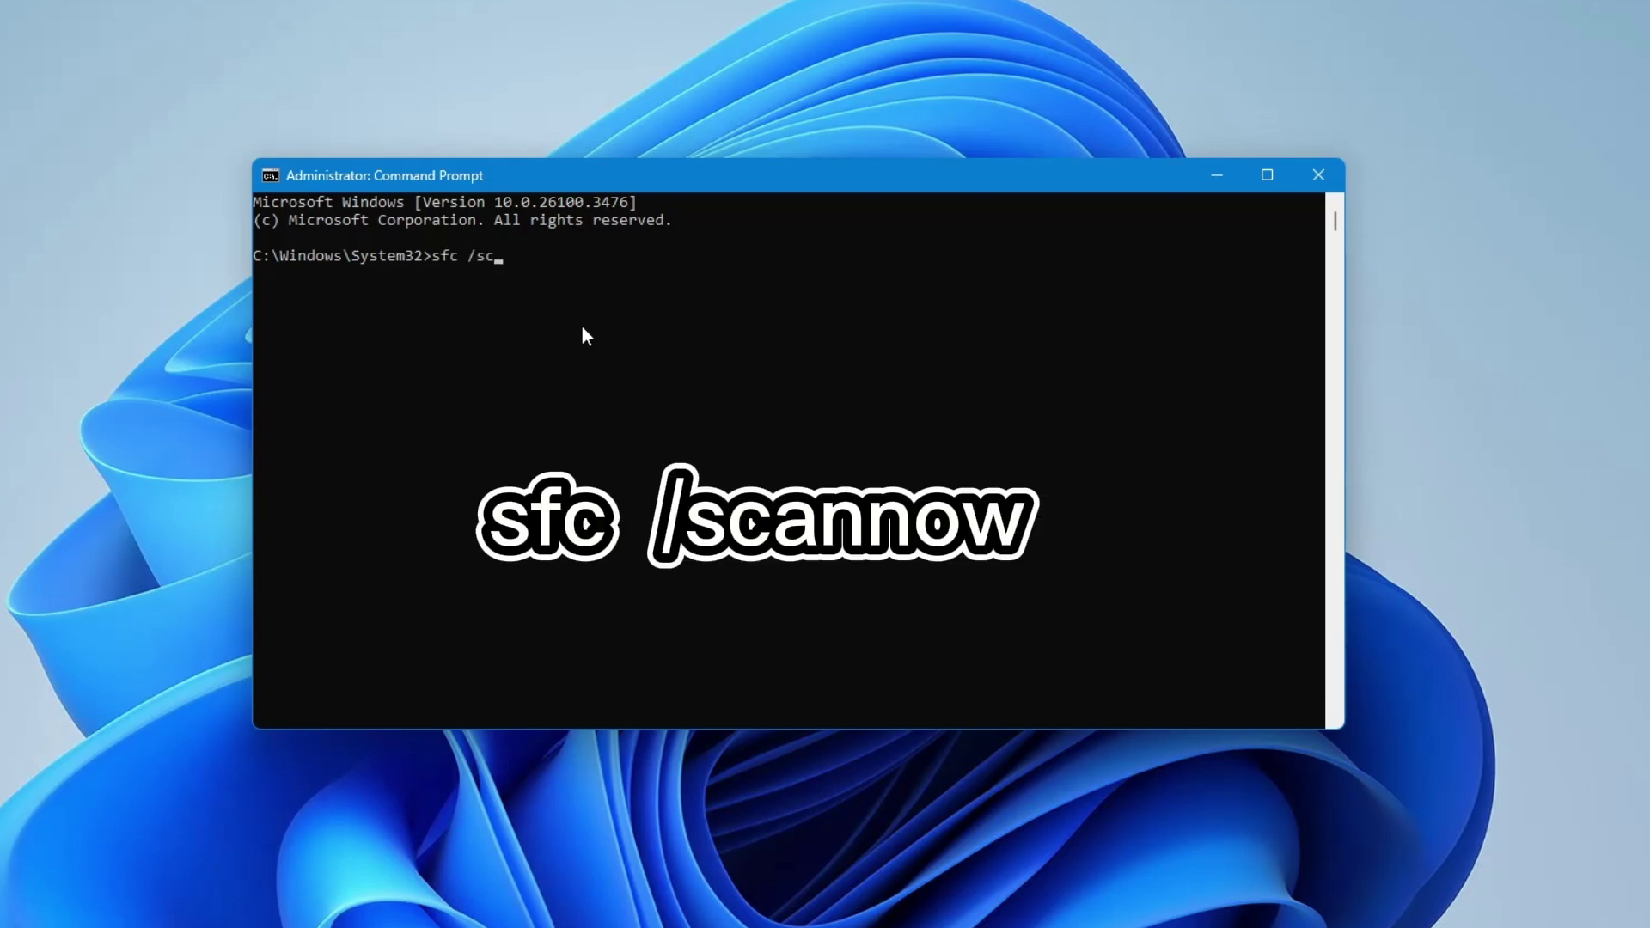
type("annow")
Run sfc /scannow at the administrator Command Prompt.
key("Return")
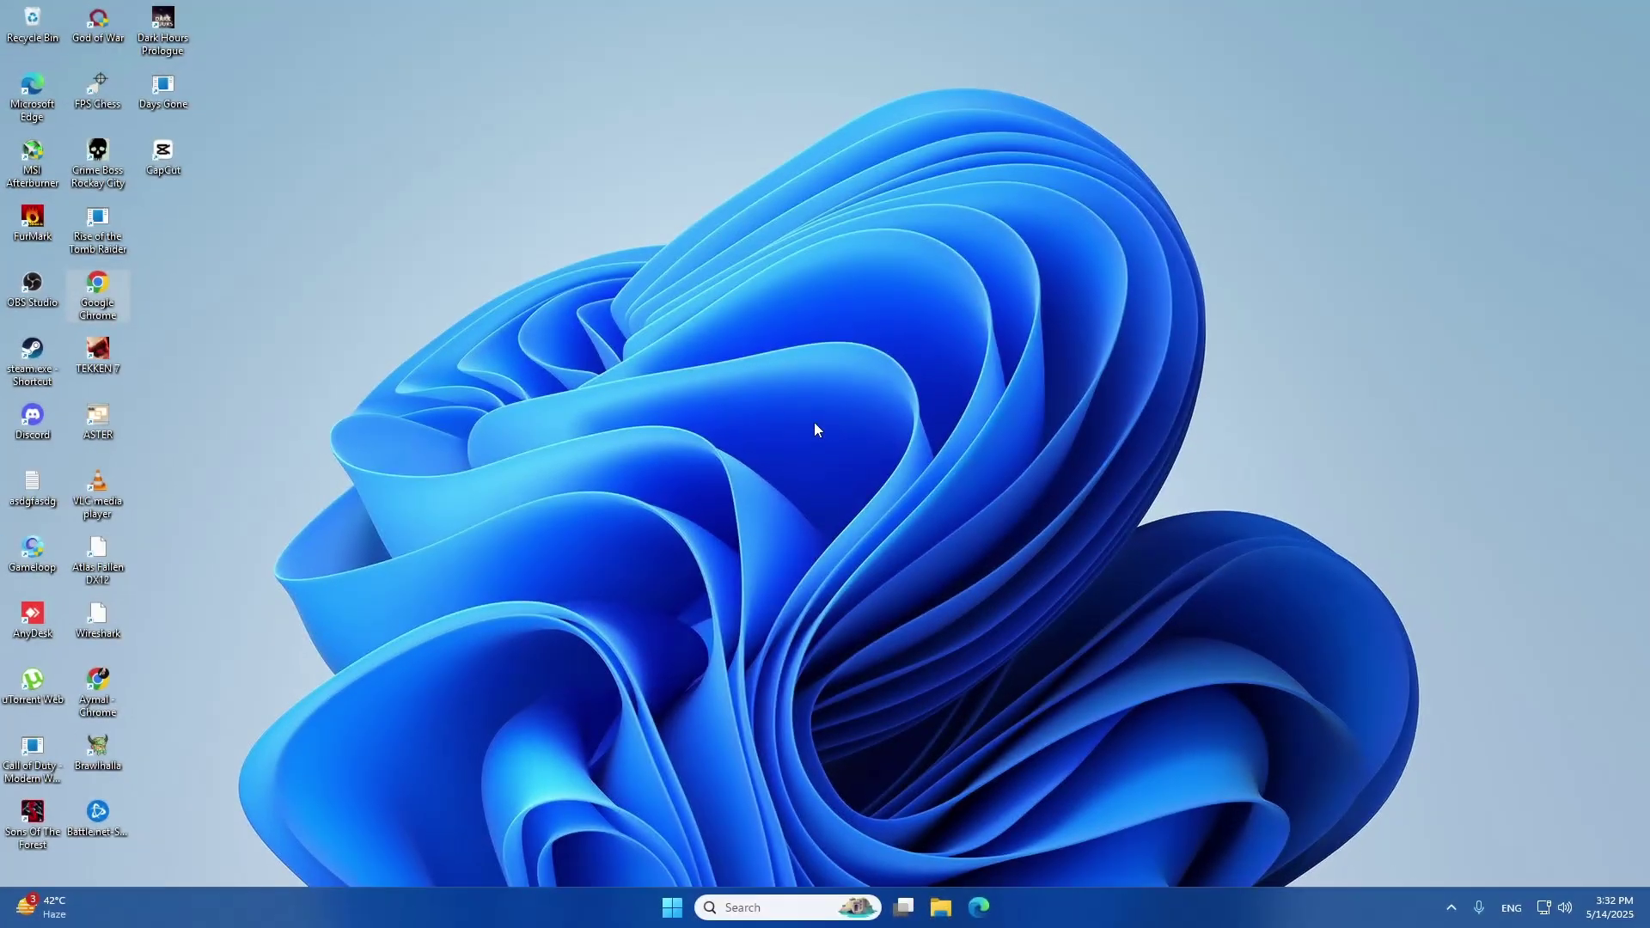
Choose Restart from the Start menu's power options.
left_click(671, 907)
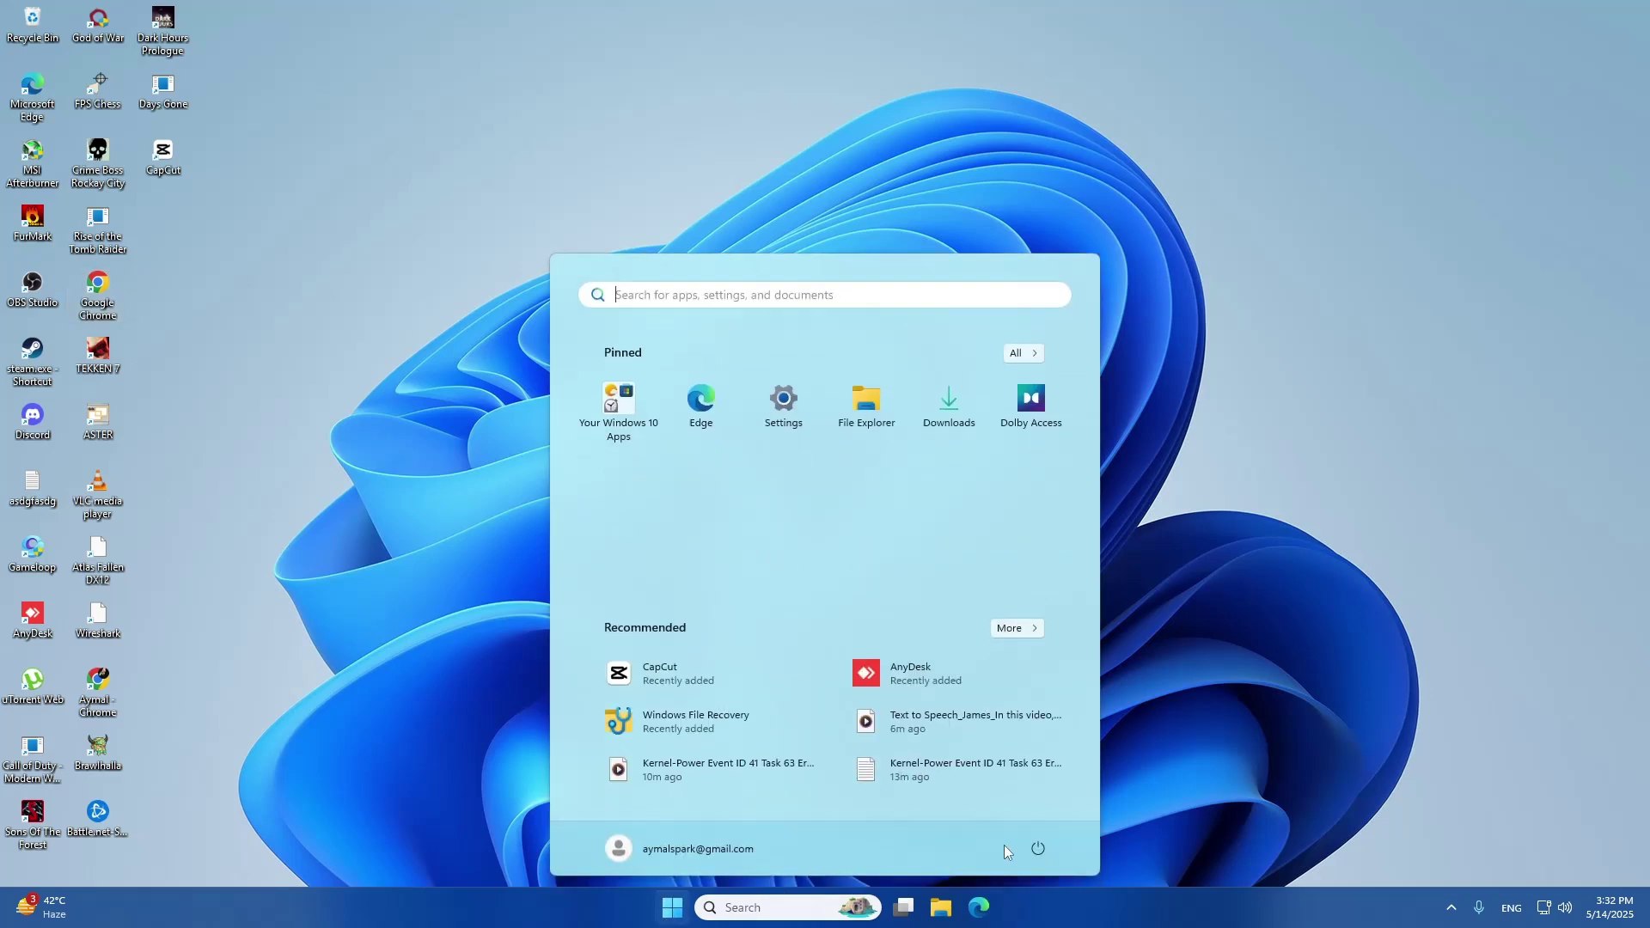
left_click(1038, 846)
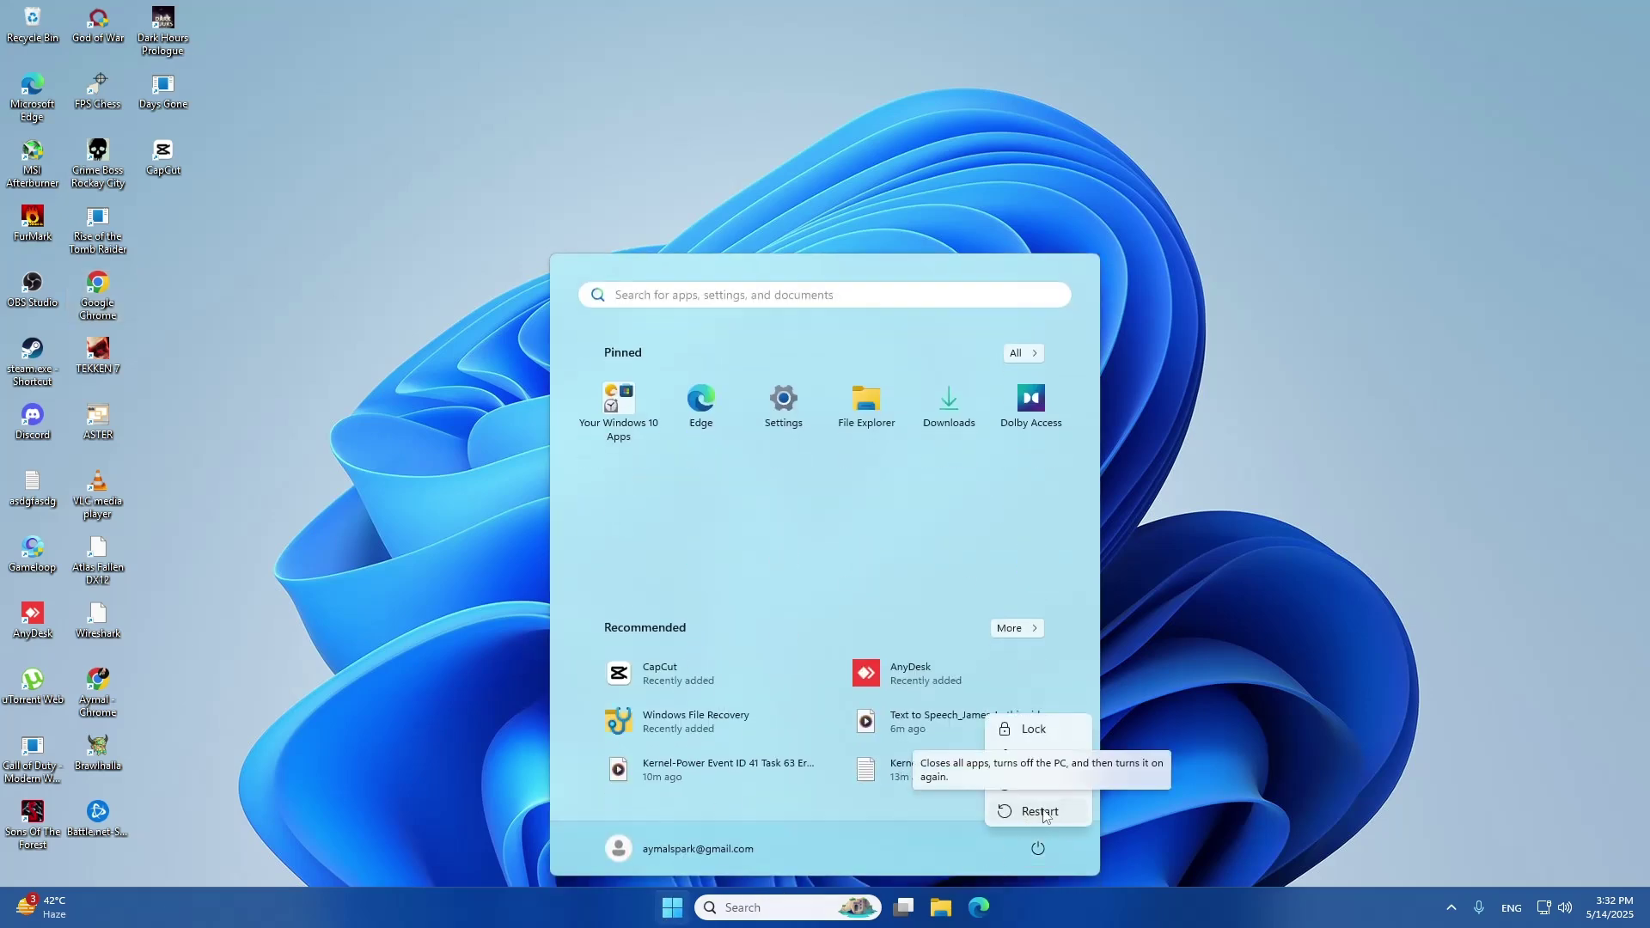
left_click(1039, 811)
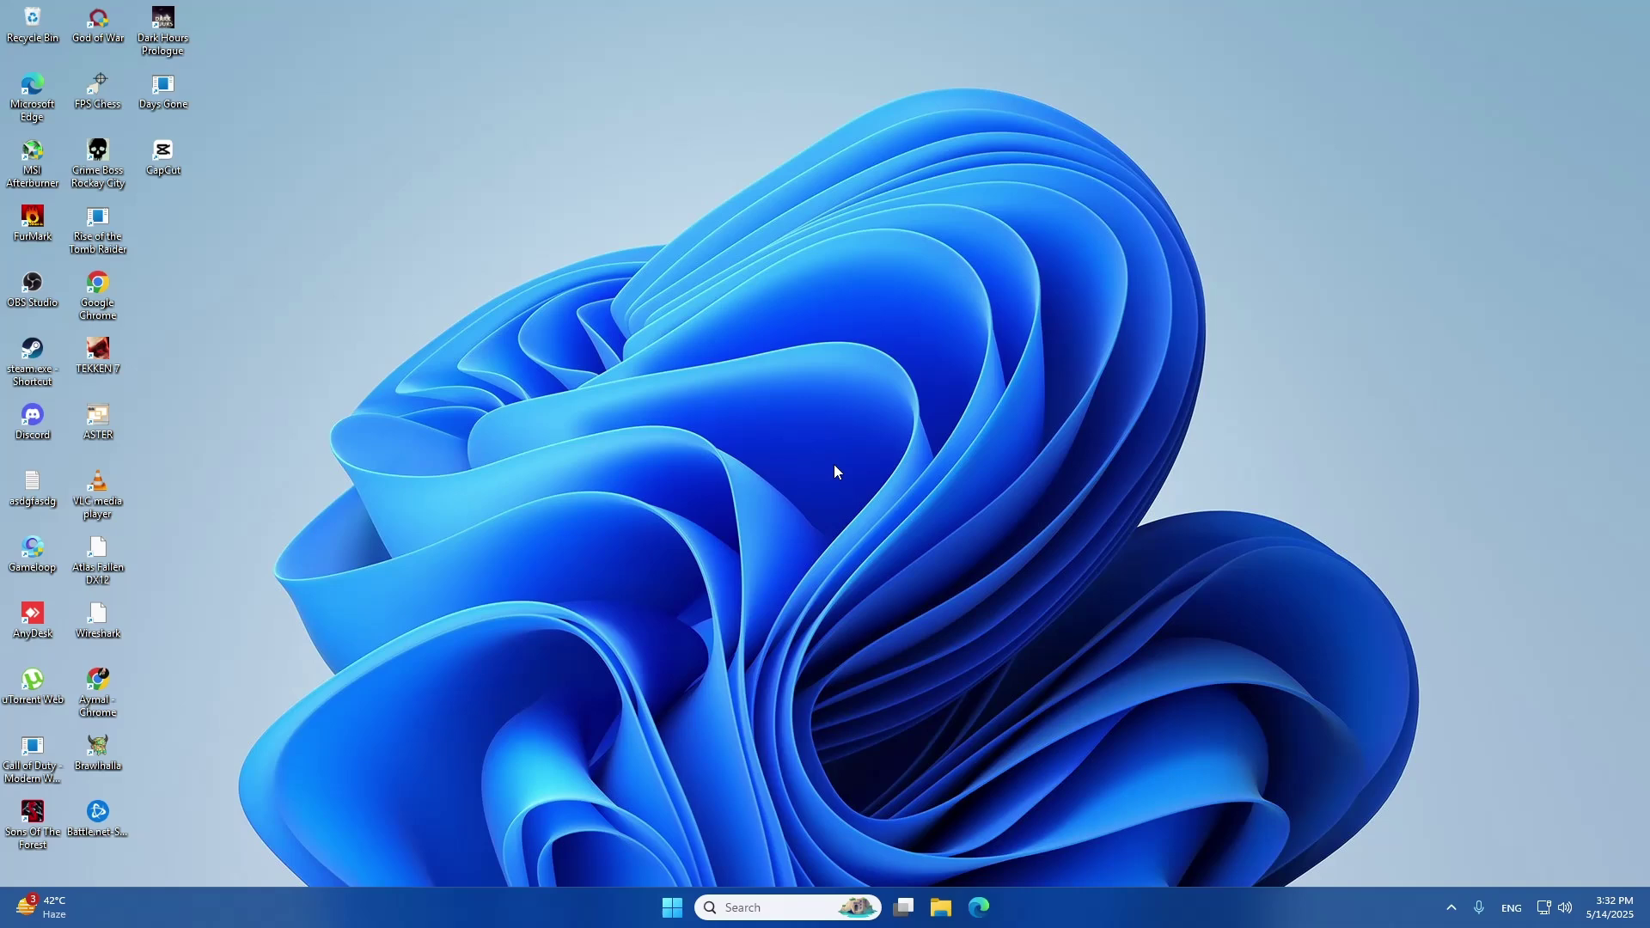